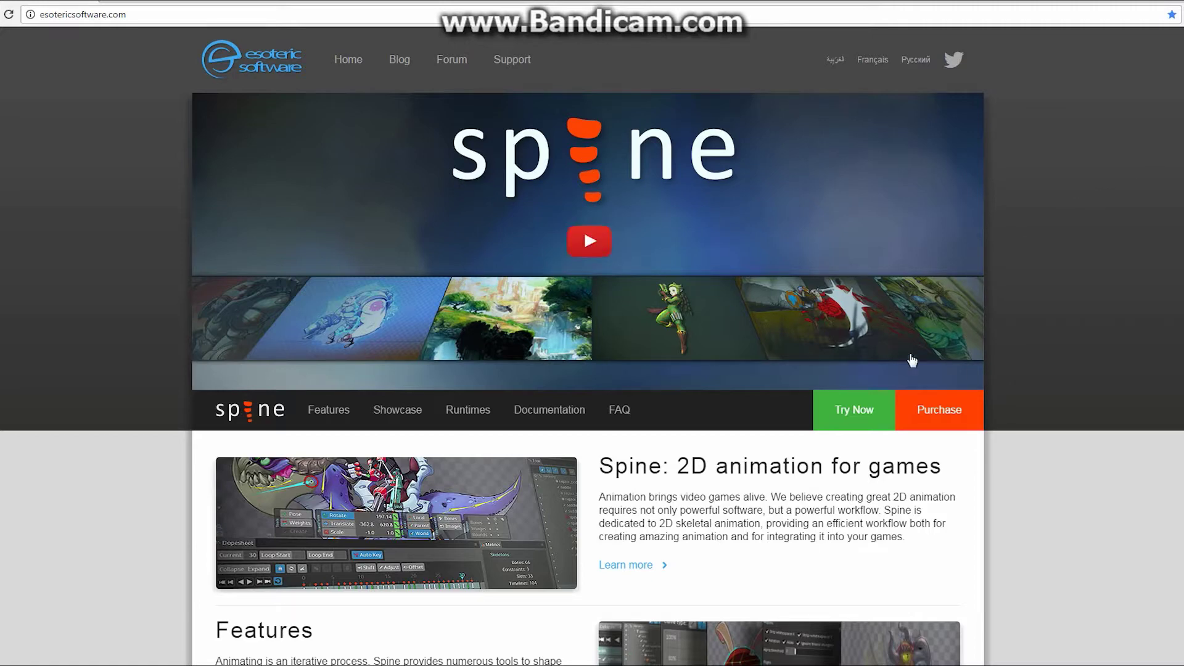
scroll(1092, 158, down, 5)
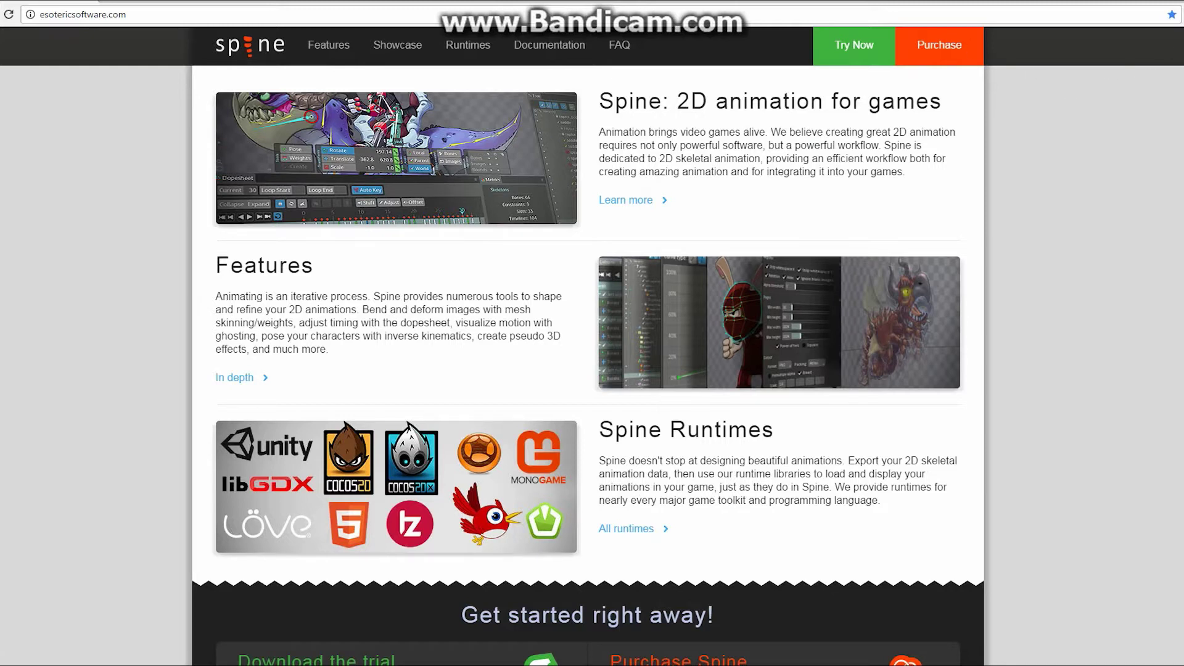
scroll(592, 345, up, 6)
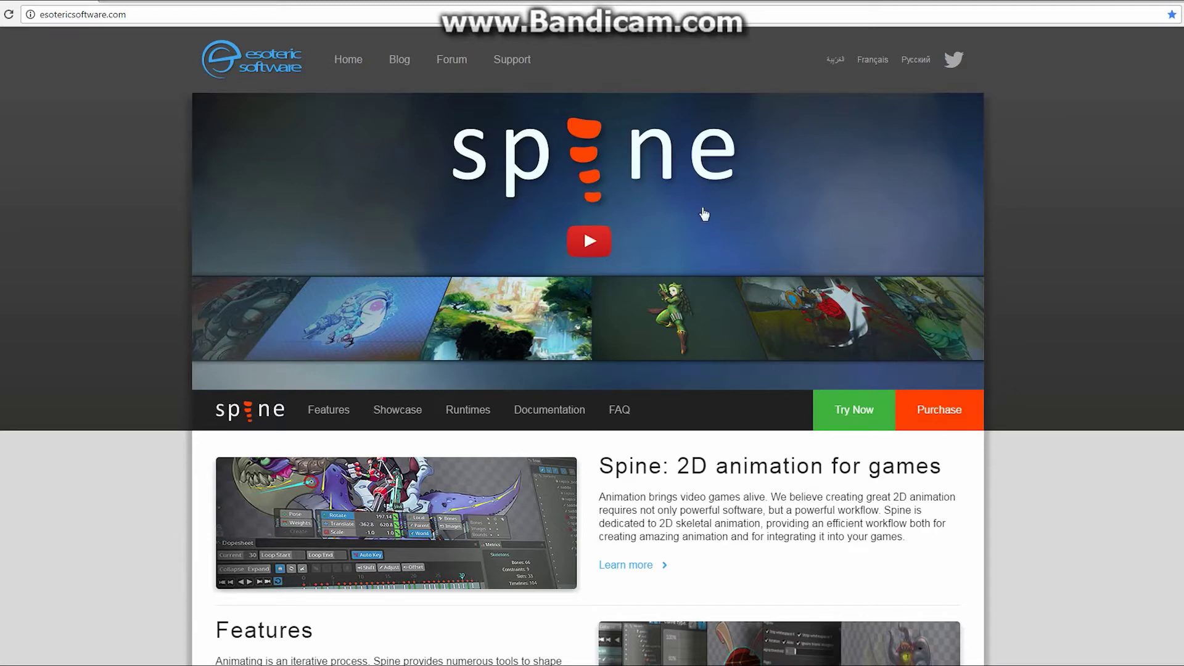
- Go via Features and Documentation to the Purchase page (Essential $69, Professional $299, Enterprise $2200)
click(324, 412)
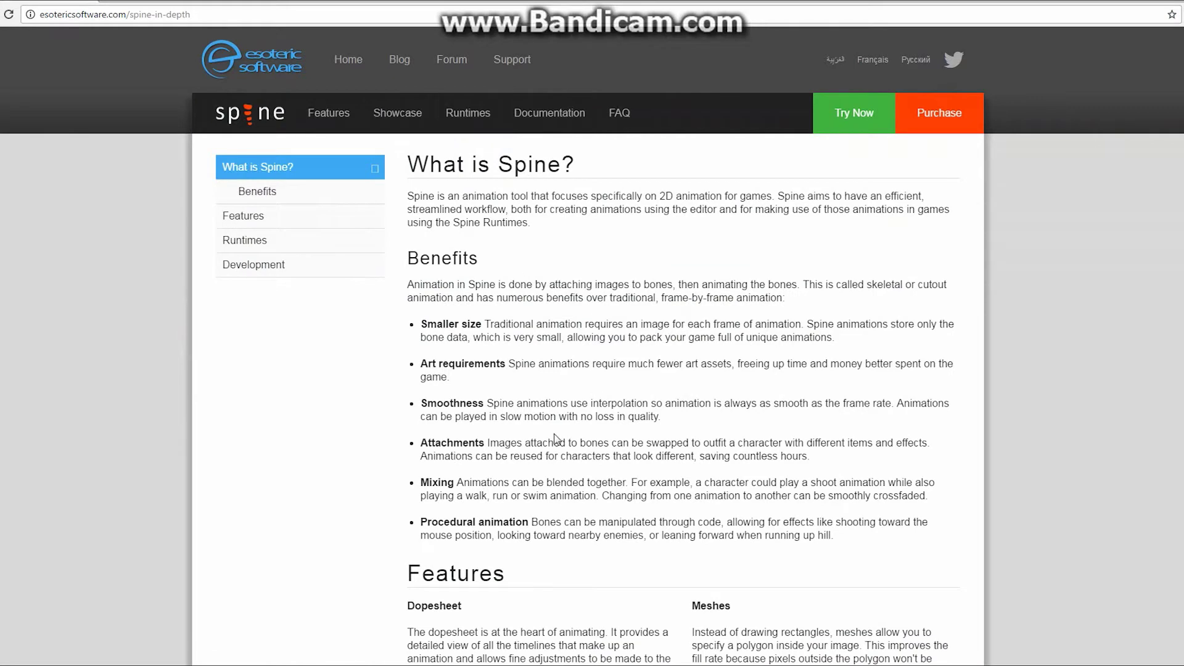
click(549, 113)
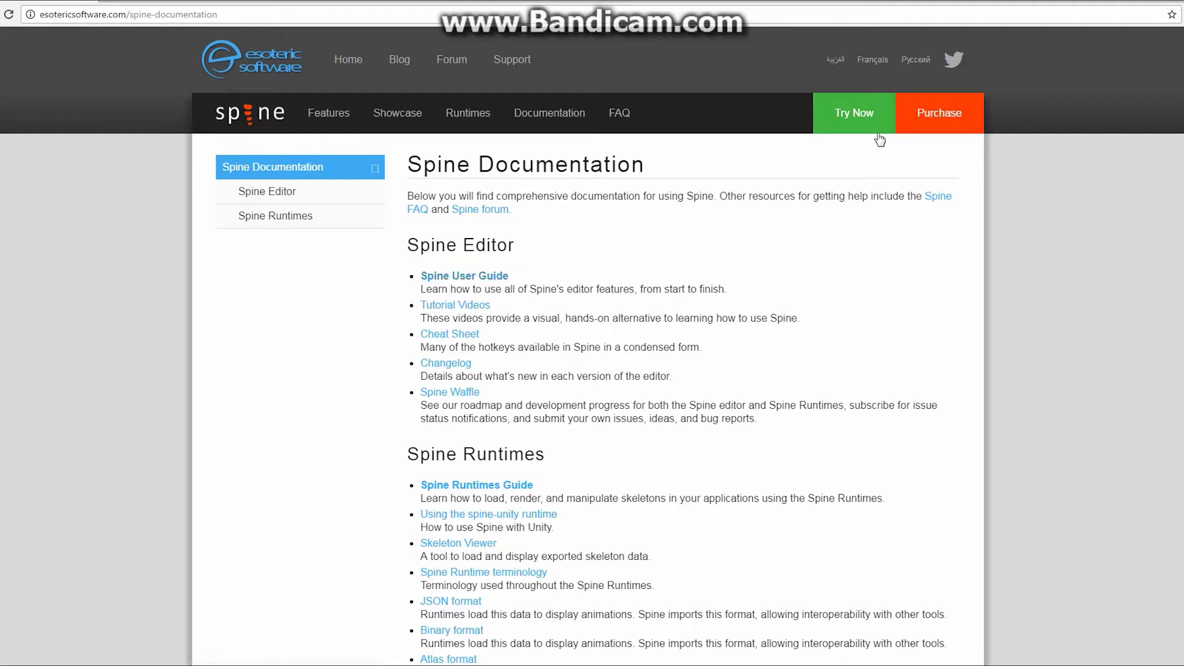
click(935, 117)
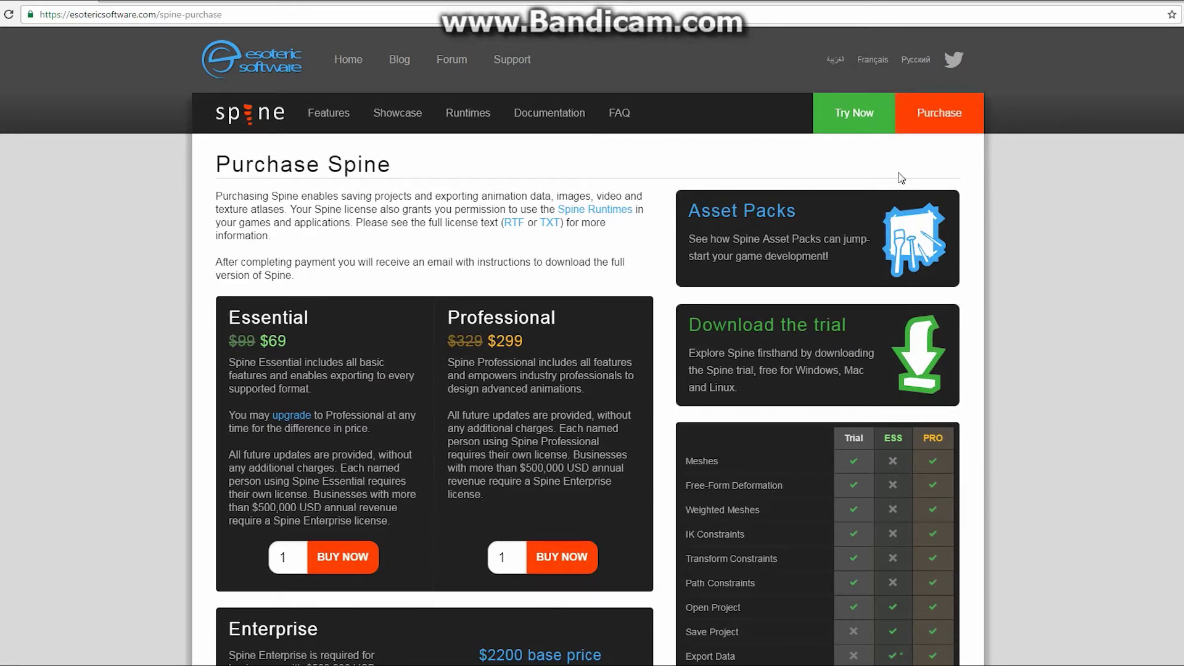
- Scroll the purchase page down to the Trial / Essential / Professional feature comparison table
scroll(592, 346, down, 2)
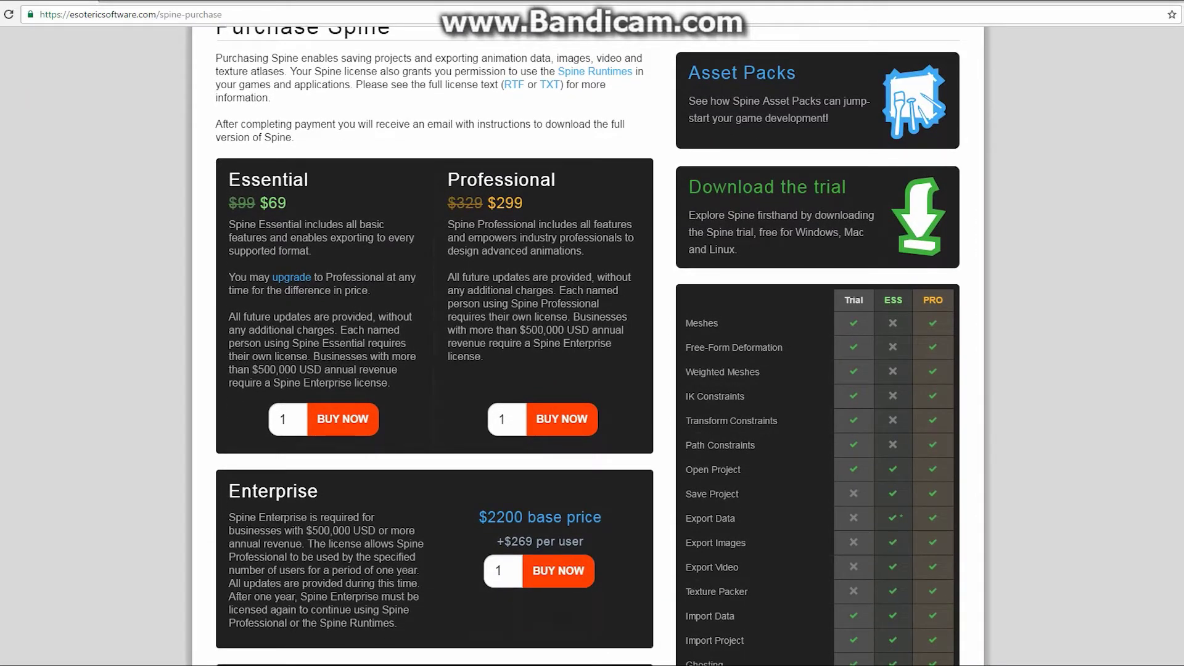
scroll(428, 512, down, 3)
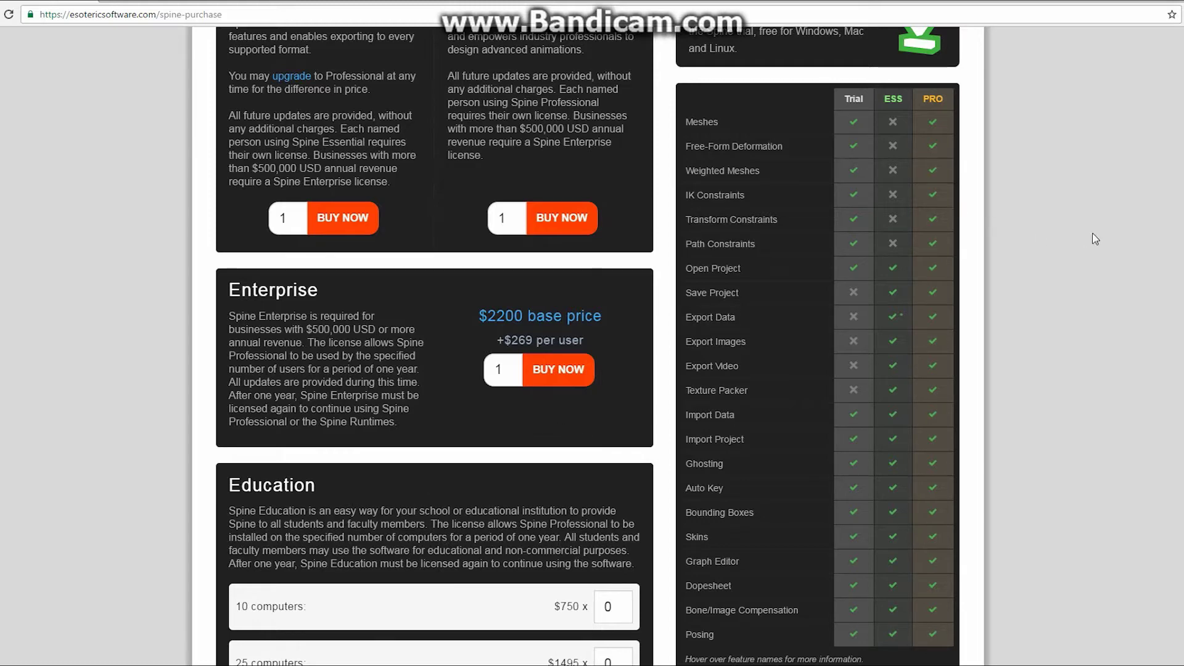
scroll(586, 345, up, 2)
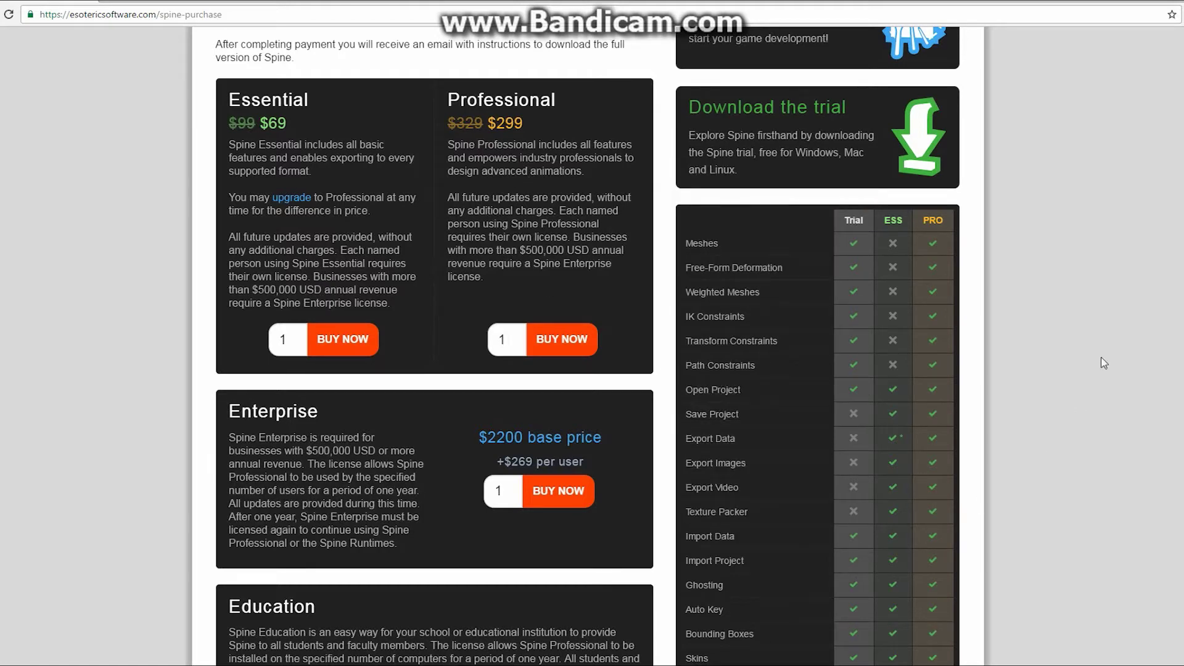
scroll(891, 143, down, 2)
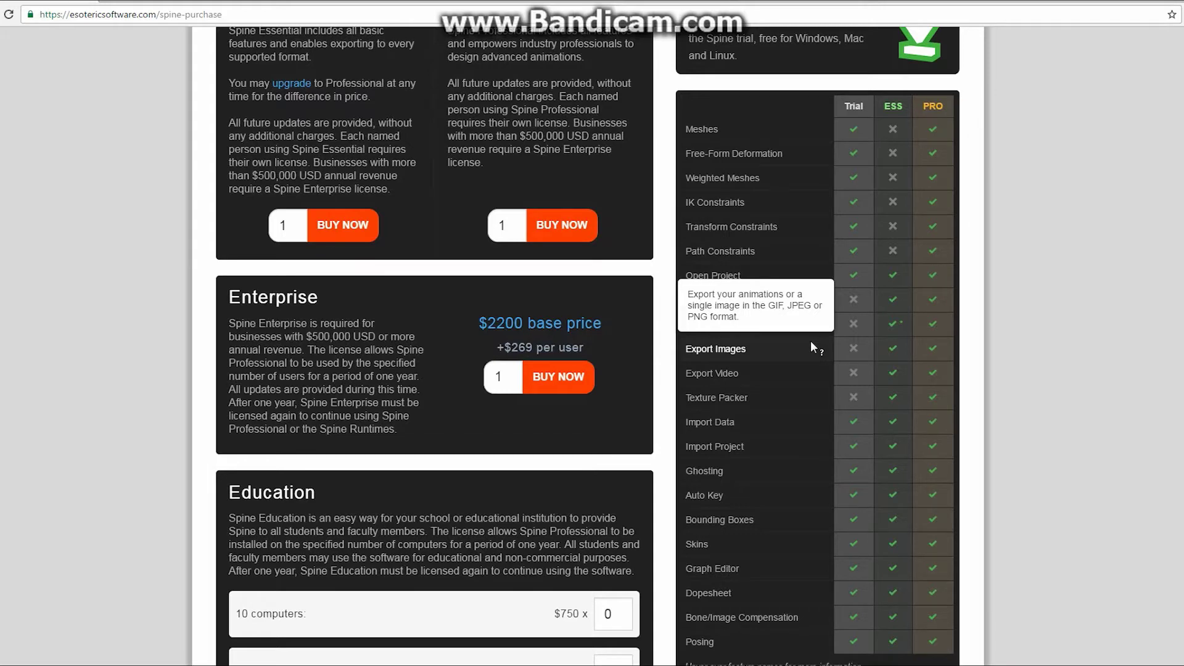
- Scroll back up so the Essential and Professional prices sit beside the comparison table
scroll(592, 346, up, 1)
scroll(312, 208, up, 3)
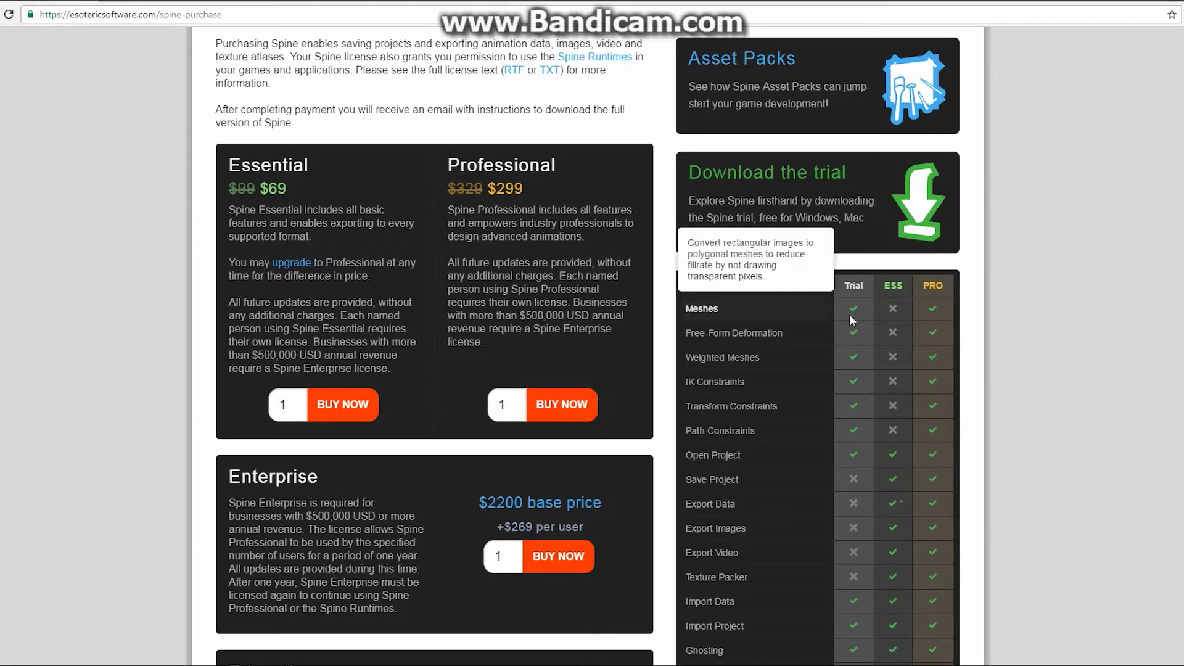
- Read the tooltips of two comparison-table feature rows before returning to the Spine knight project
mouse_move(732, 393)
mouse_move(734, 453)
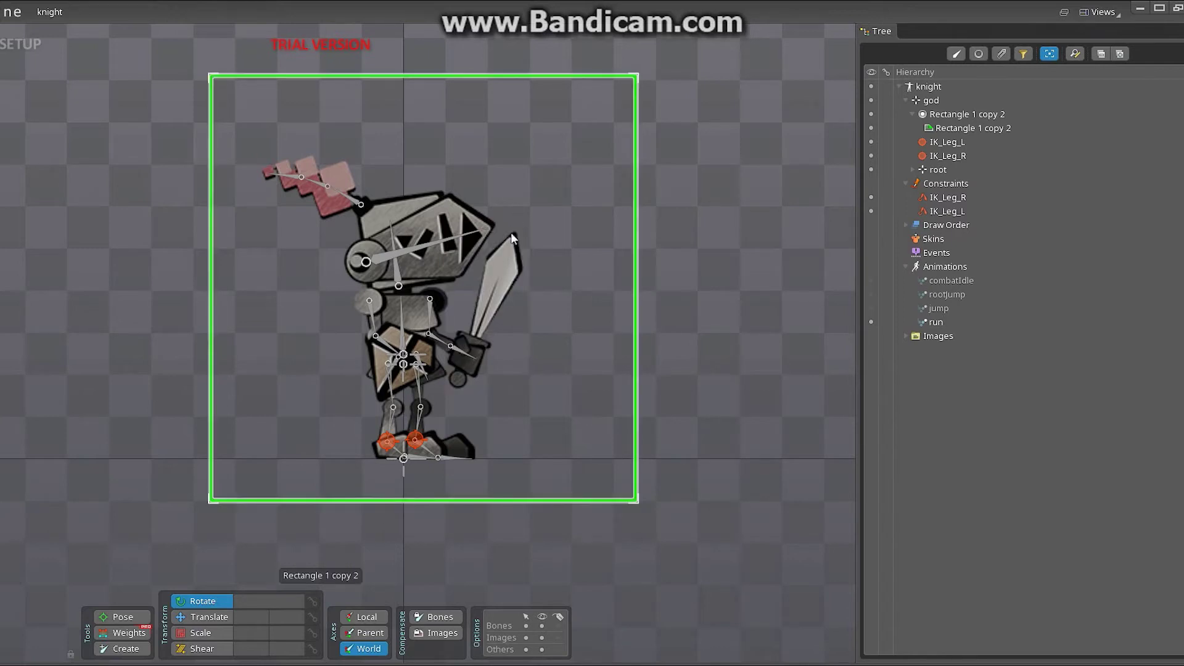
- Select and expand the Tree's Images folder to list Arm_L, ChestPlate, plume, shield and more
click(935, 338)
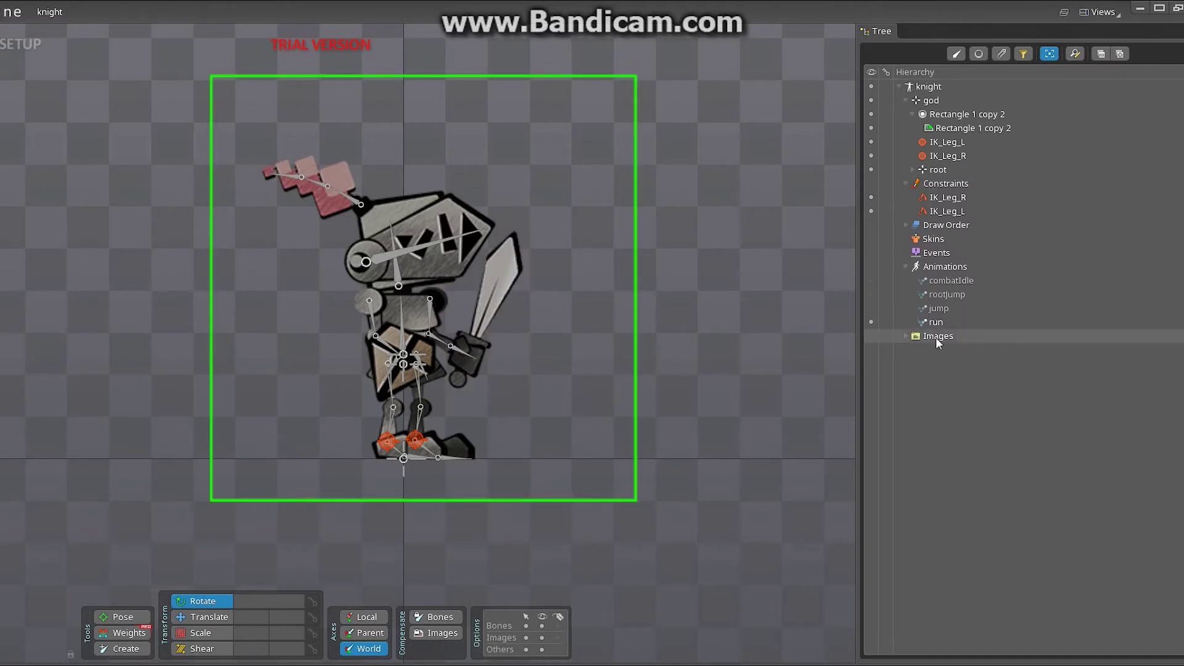
click(905, 336)
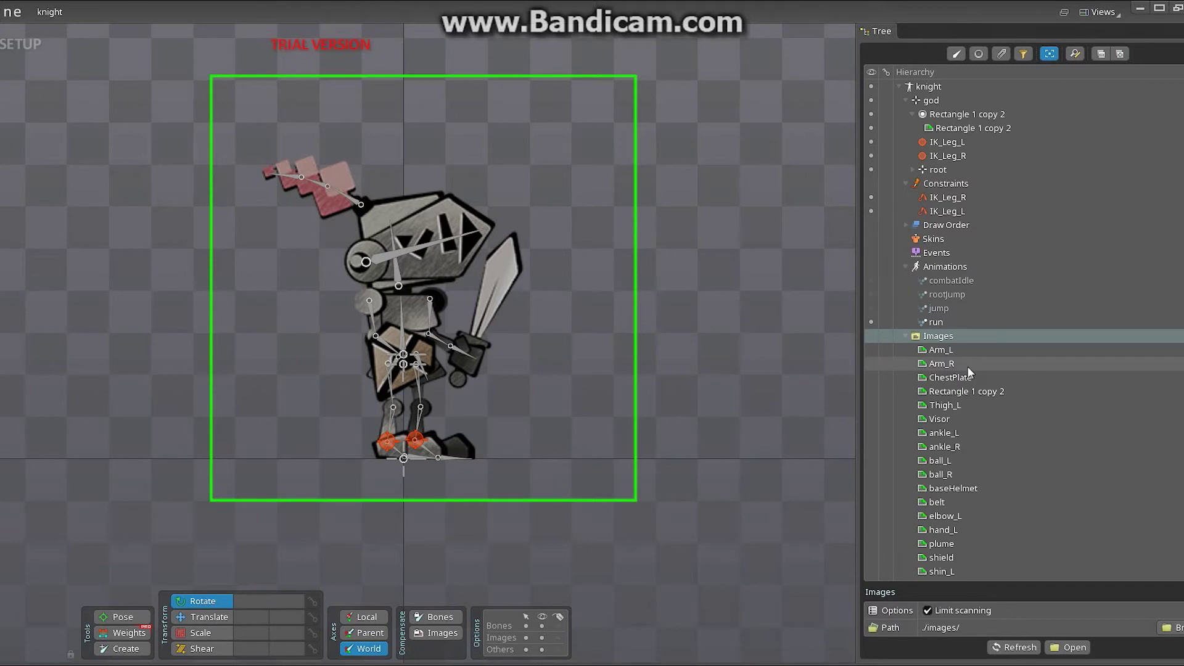
mouse_move(968, 367)
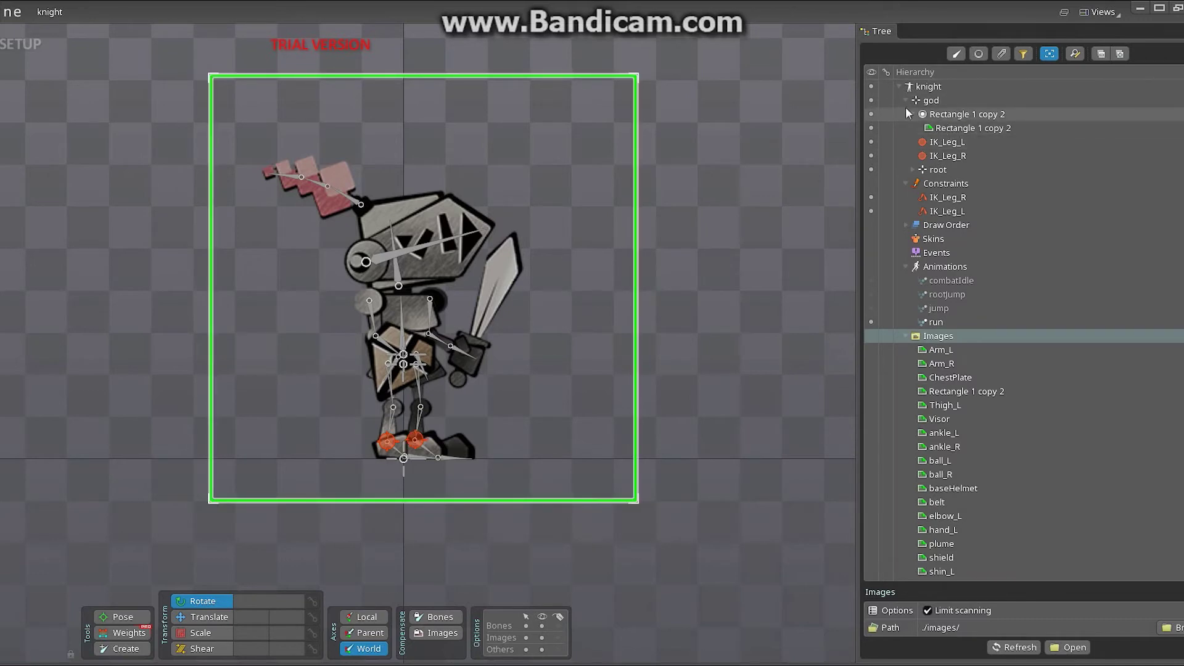
- Expand the root bone and the belt slot to show pelvis, hips, knees, ankles, torso and belt attachment
click(924, 172)
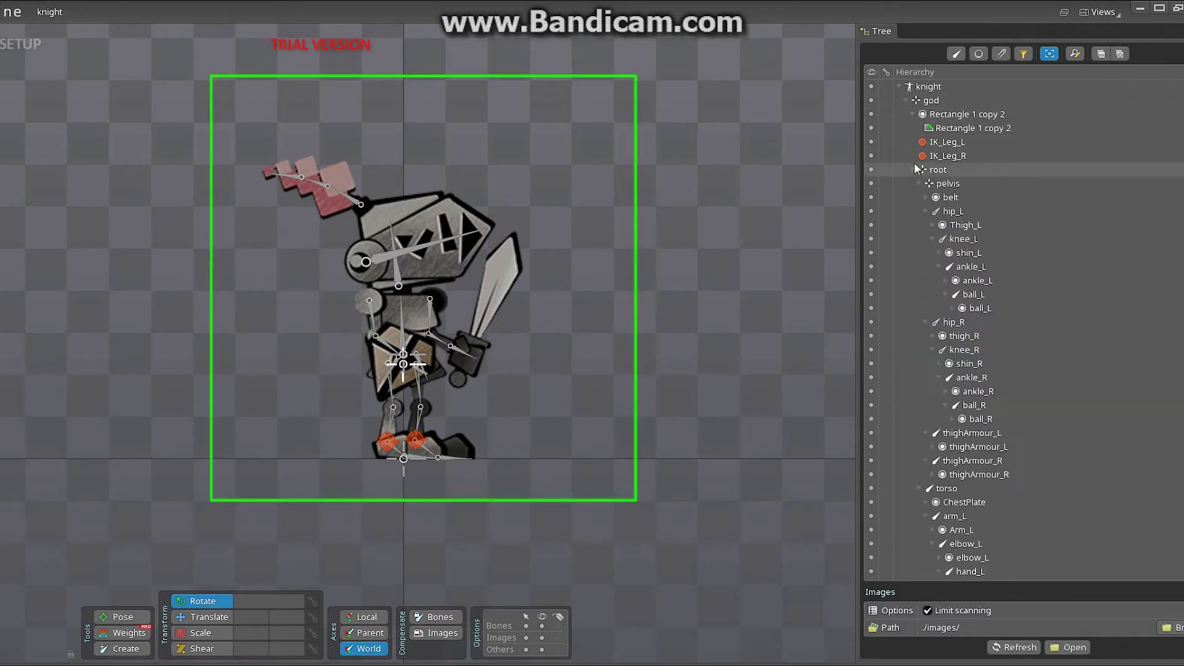
click(927, 198)
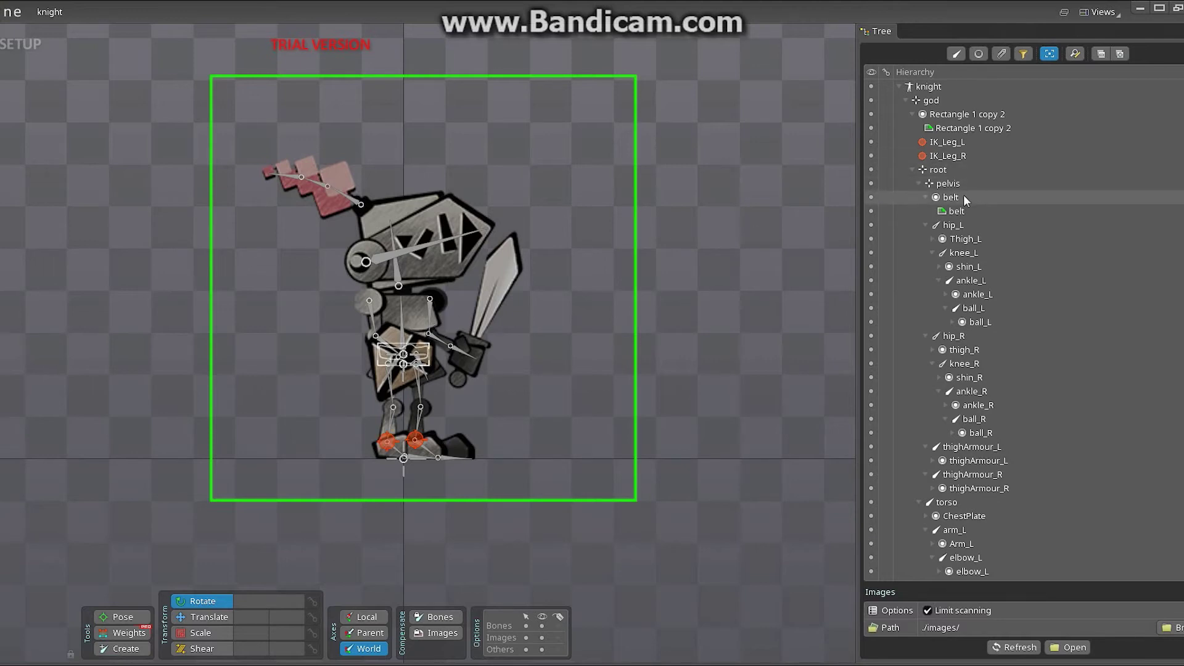
mouse_move(964, 199)
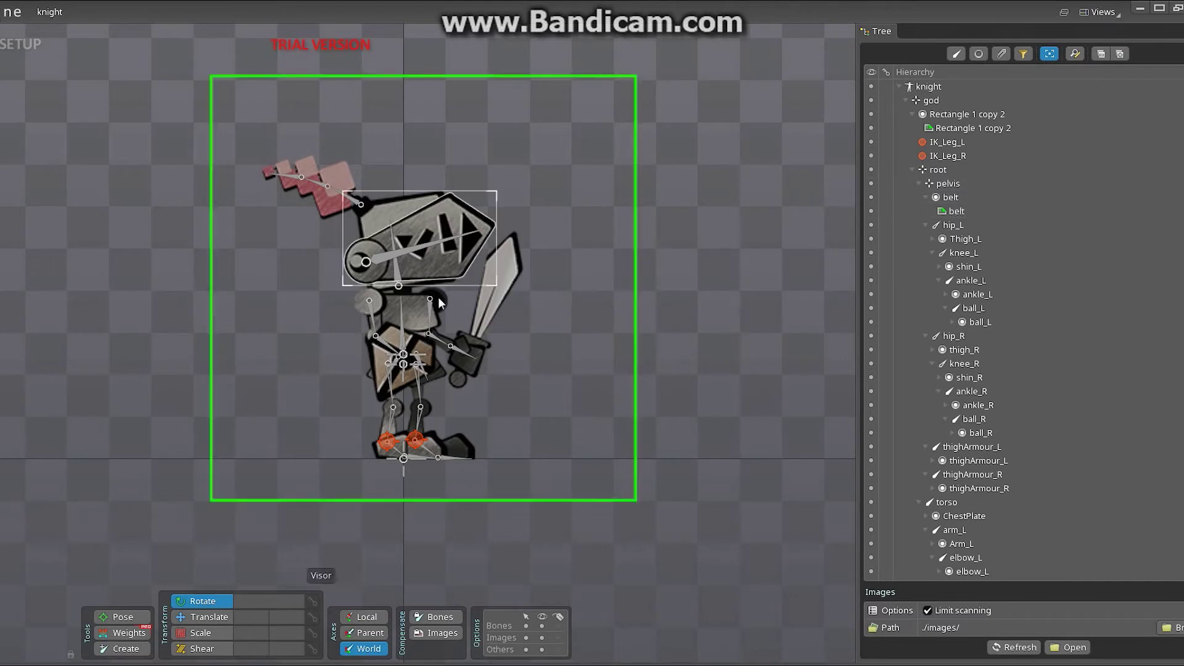
- Select the hand_L bone and undo an accidental 16° rotation of Rectangle 1 copy 2
click(464, 351)
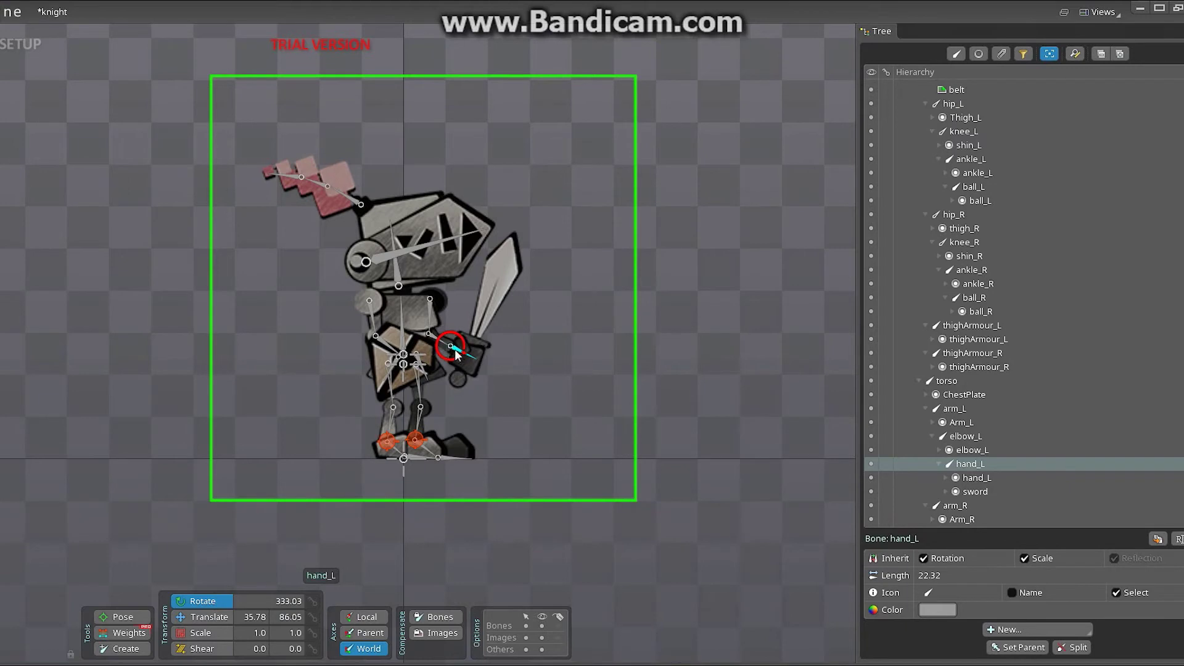
drag(532, 338, 541, 375)
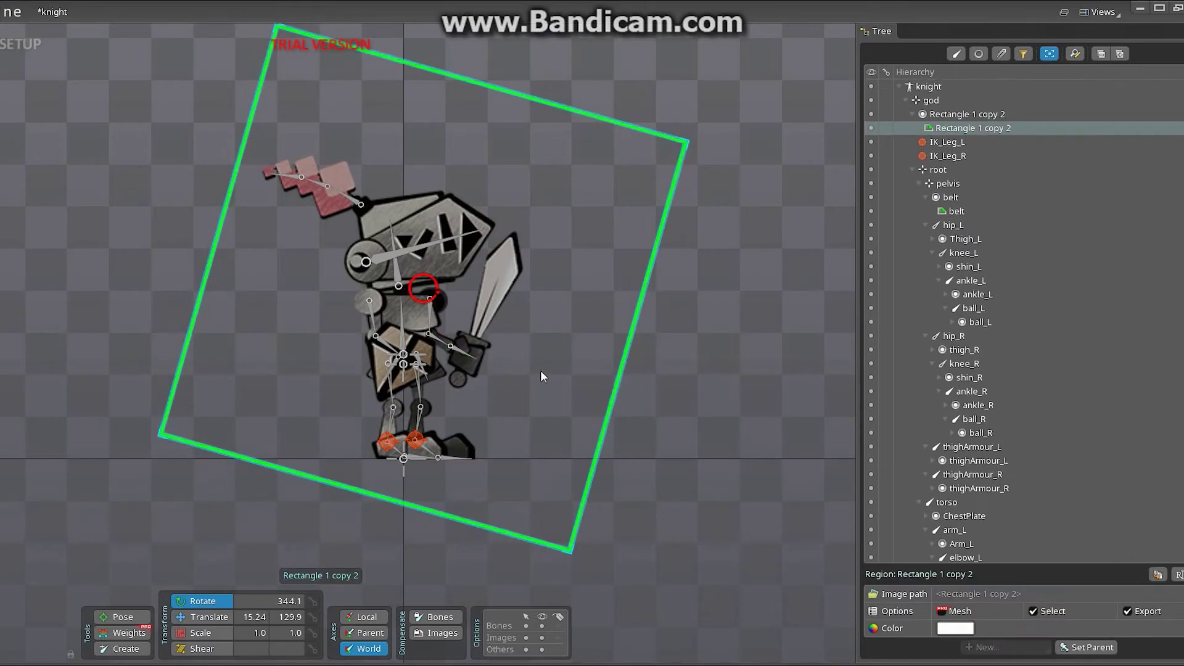
key(ctrl+z)
- Reselect hand_L, undo a trial sword rotation, and switch to the Create bone tool
click(450, 346)
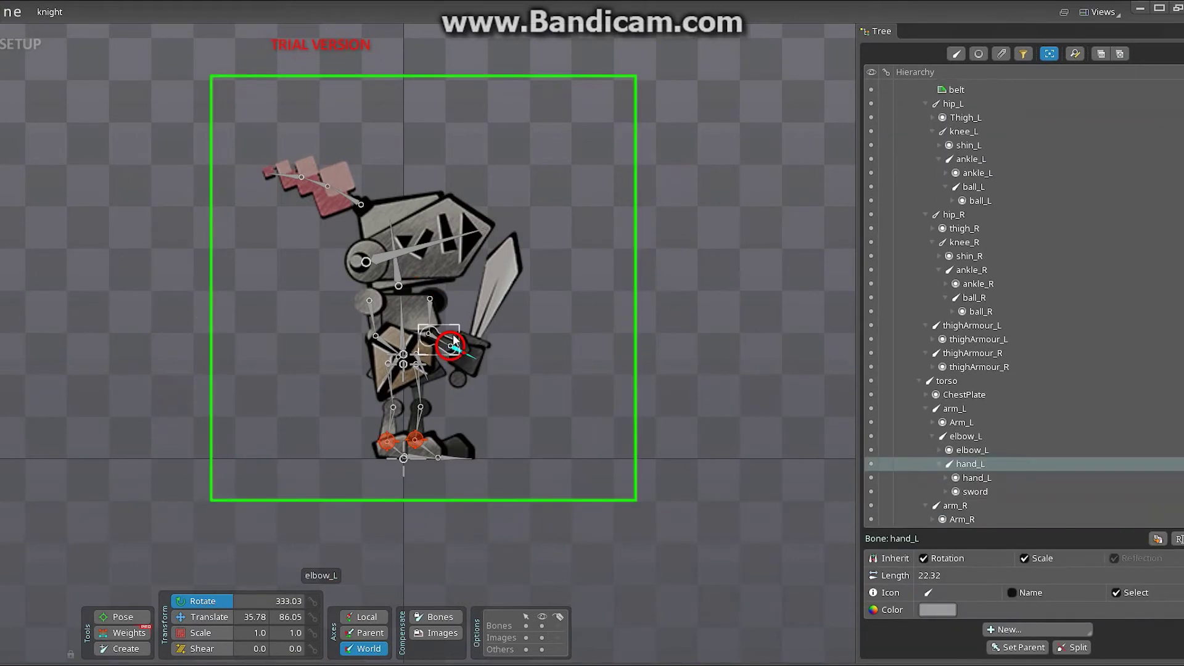
click(458, 347)
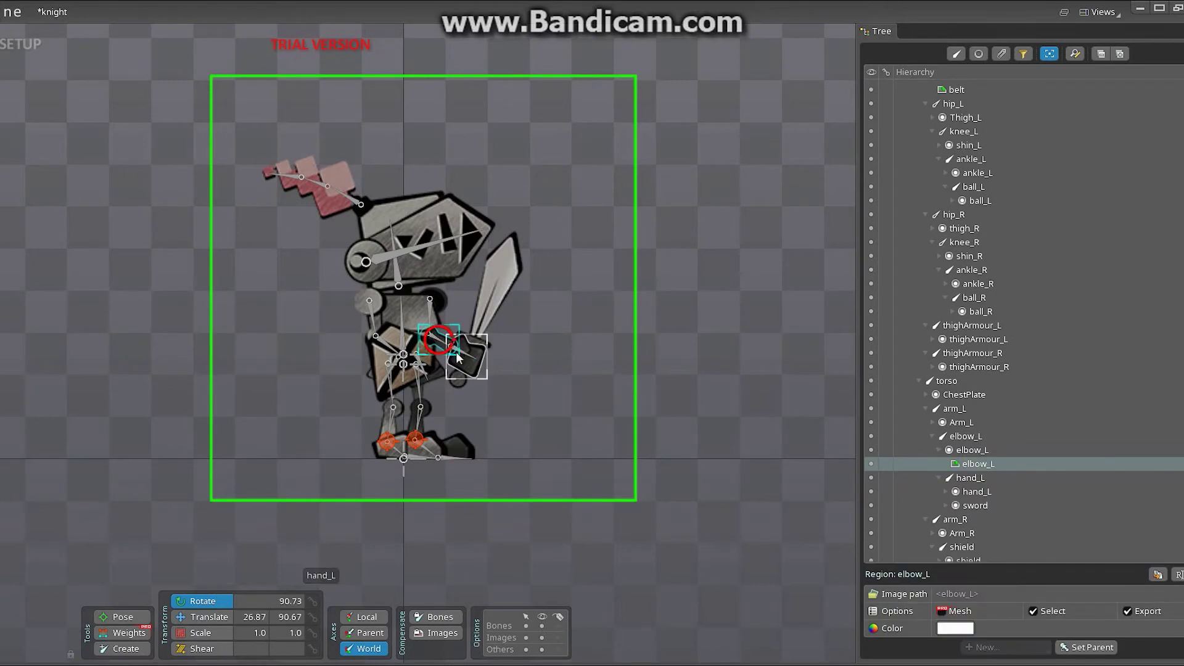
click(459, 350)
mouse_move(460, 353)
mouse_down()
mouse_move(460, 364)
mouse_move(464, 352)
mouse_up()
key(ctrl+z)
key(ctrl+z)
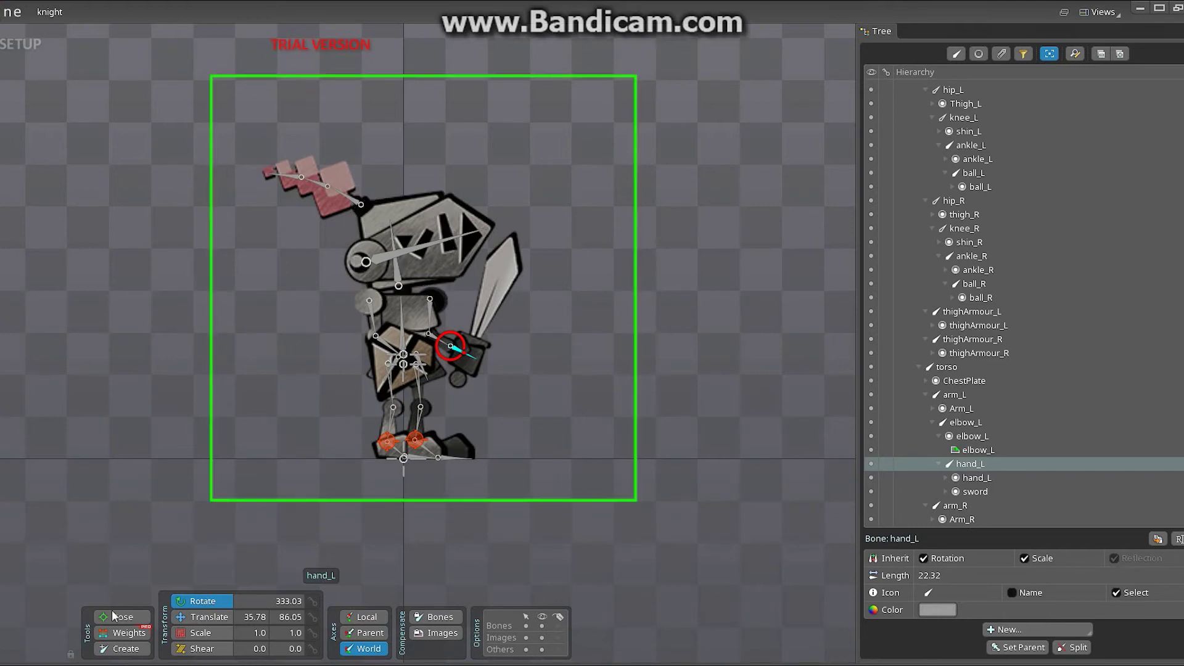
click(126, 648)
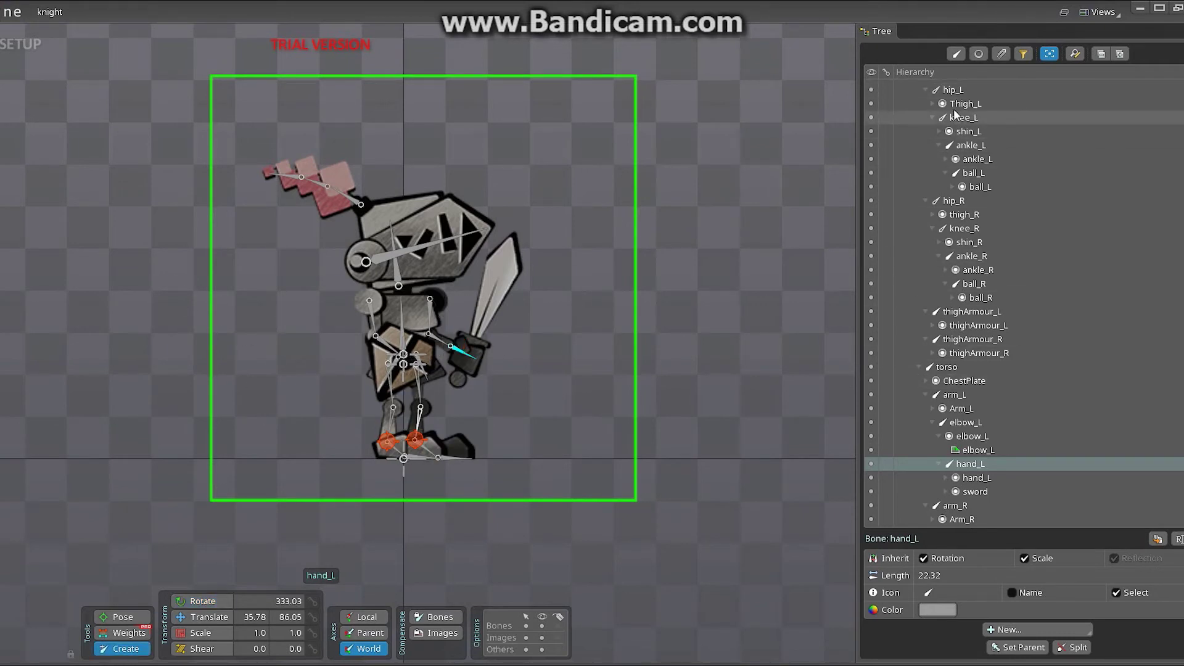
- Filter the Tree to bones only and scroll up to the top of the hierarchy
click(956, 54)
scroll(987, 241, up, 2)
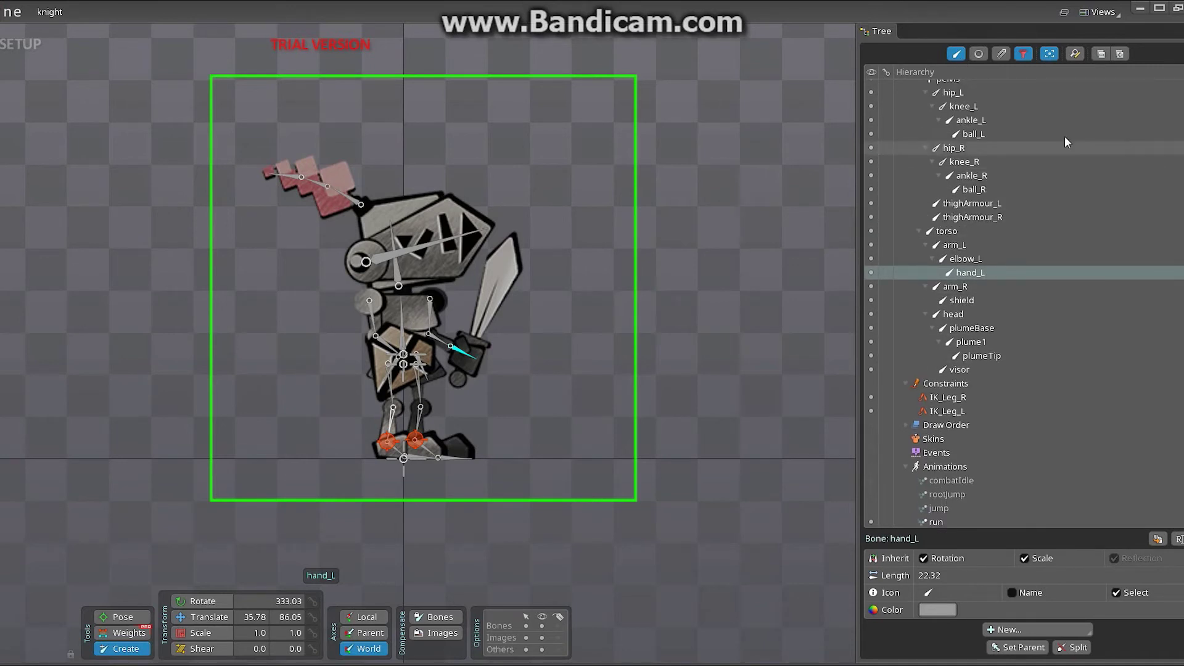
scroll(965, 185, up, 3)
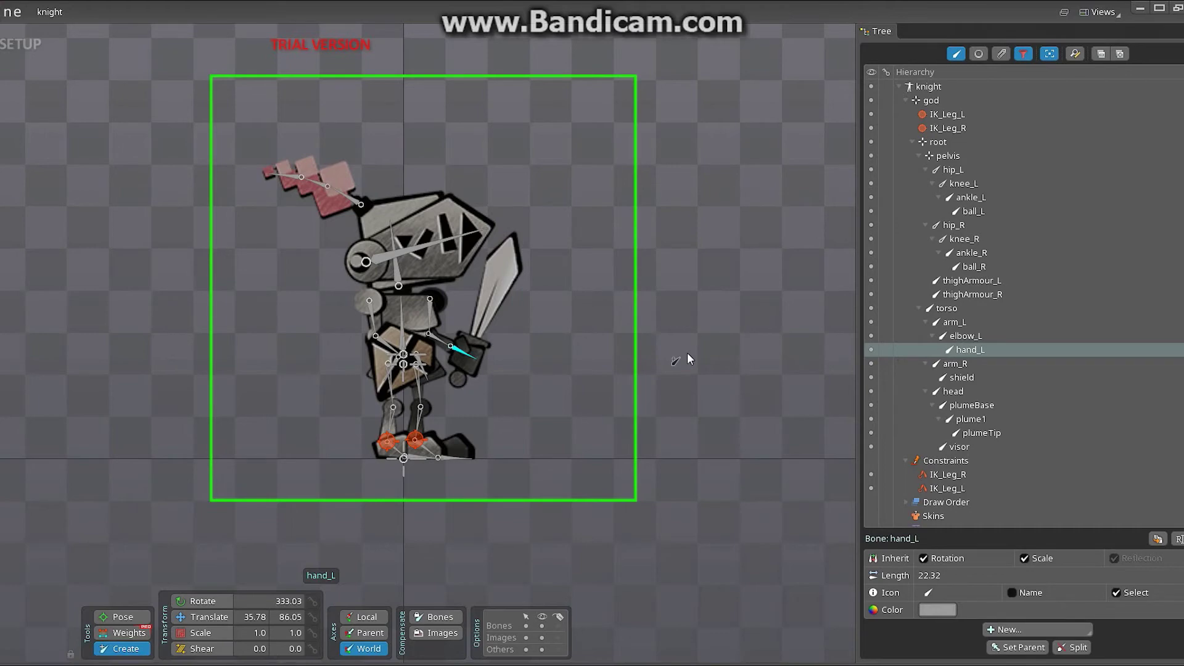
- Enter Animate mode and show attachments again in the hierarchy tree
click(22, 44)
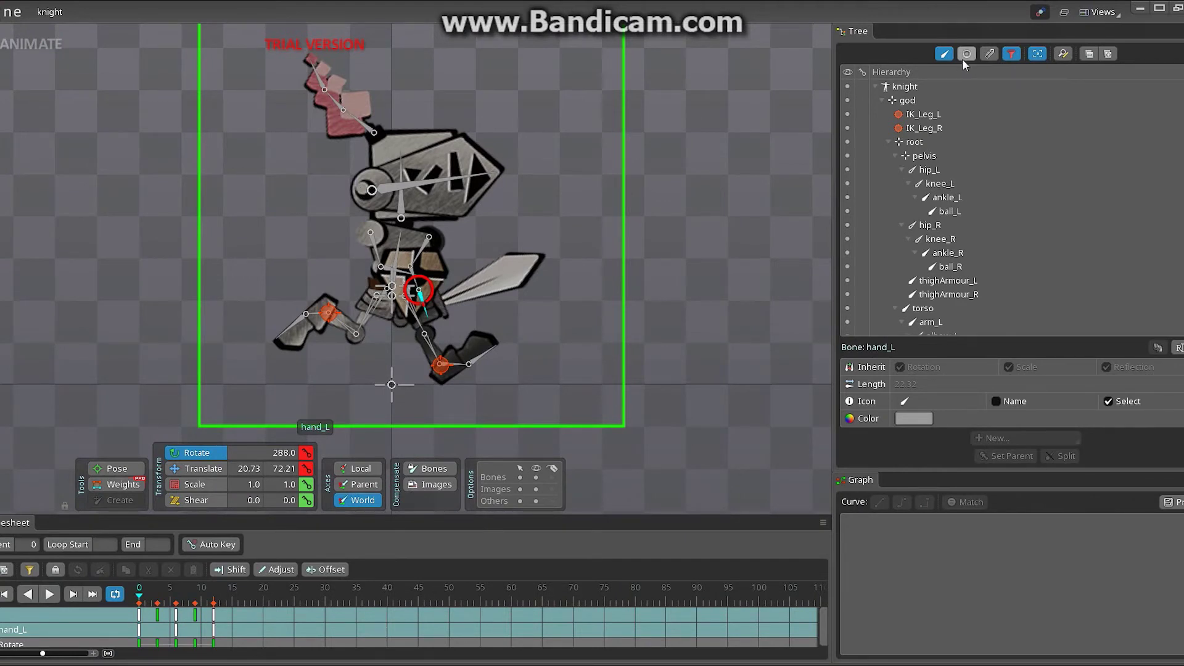
click(1011, 54)
scroll(1035, 185, down, 4)
scroll(1034, 185, down, 10)
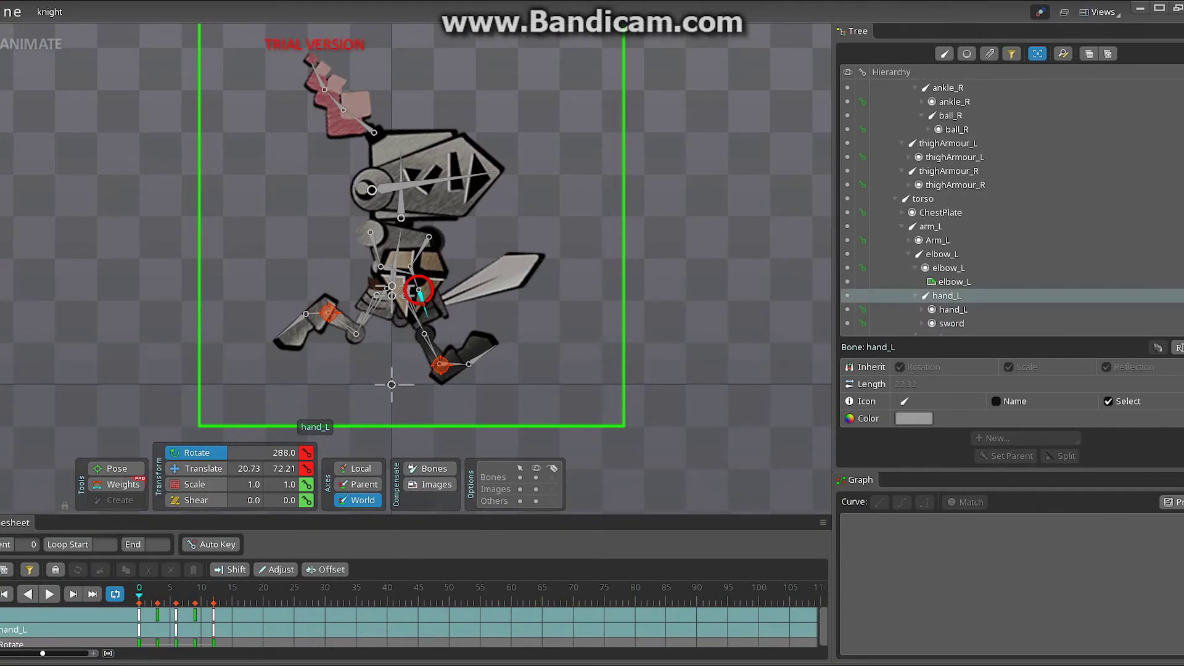
- Select the Animations group and start the run animation playing
click(941, 260)
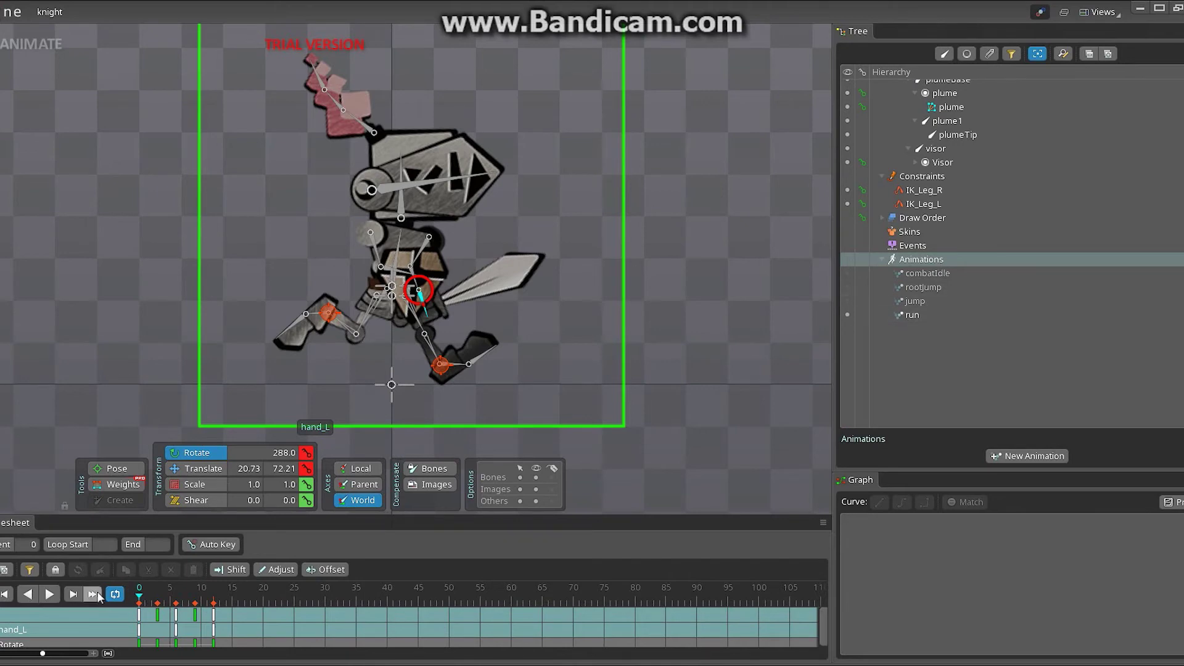
click(50, 594)
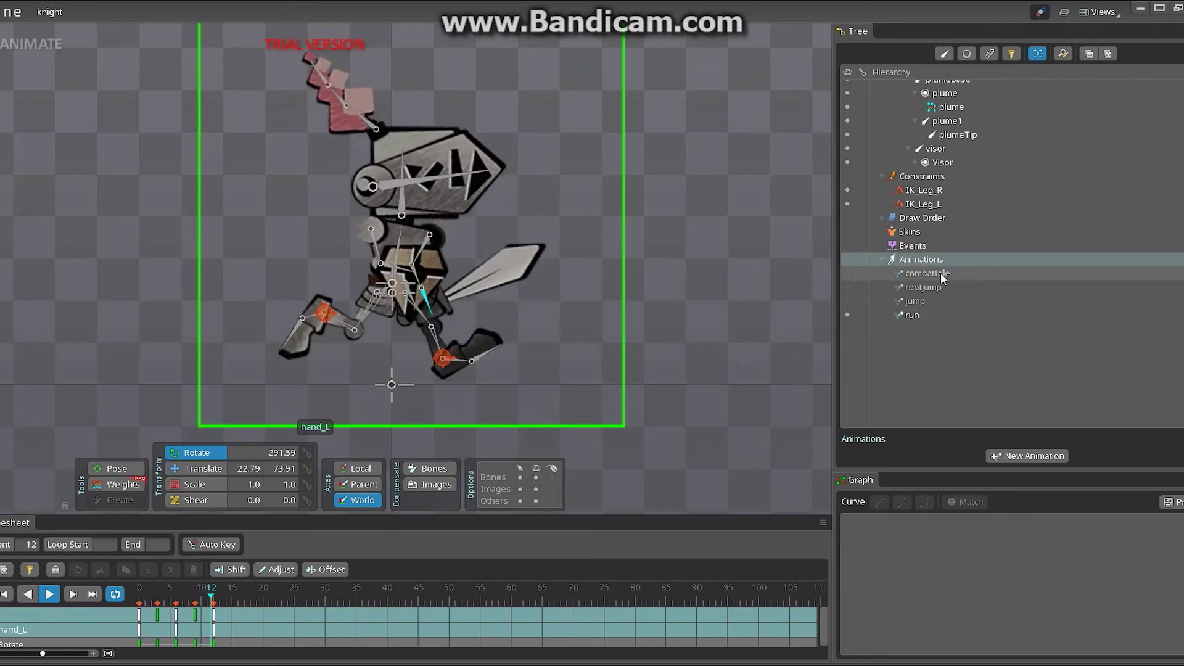
- Play the rootJump animation, then switch back to run and pause playback at frame 7
click(931, 290)
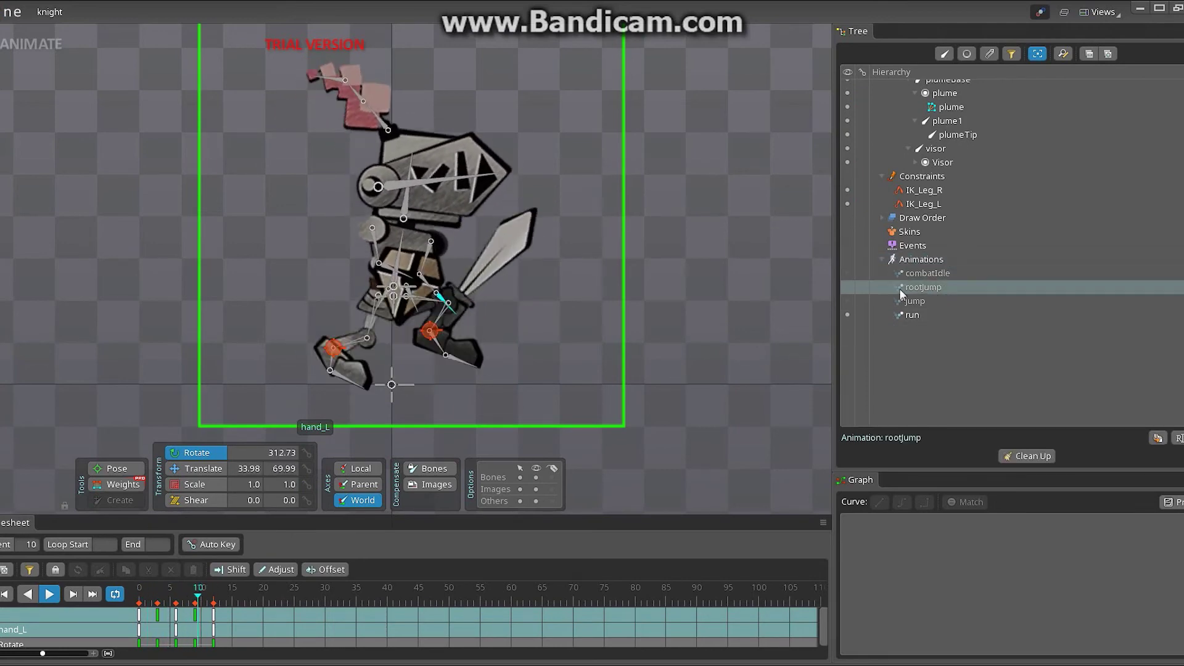
click(847, 286)
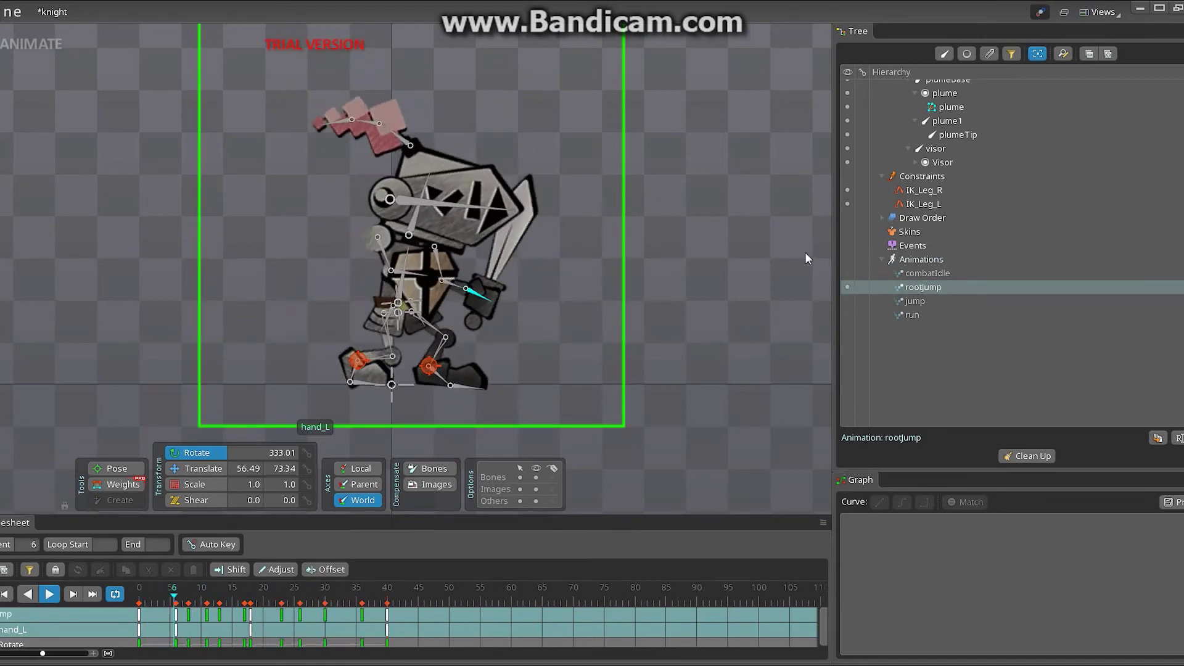
click(848, 315)
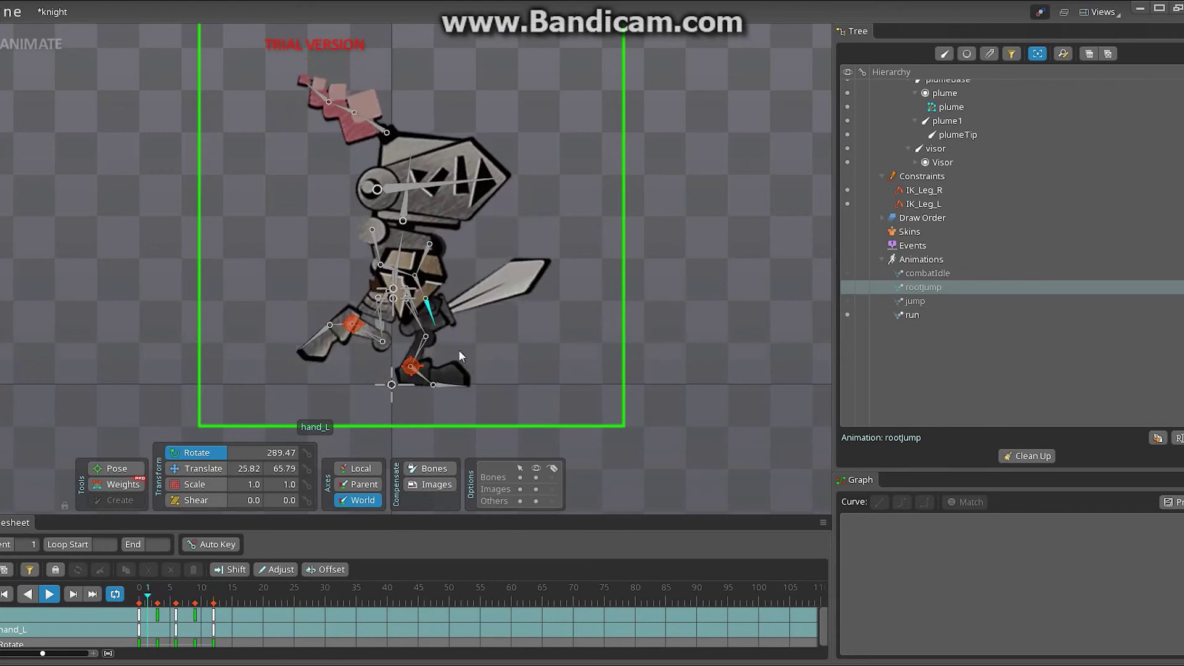
key(space)
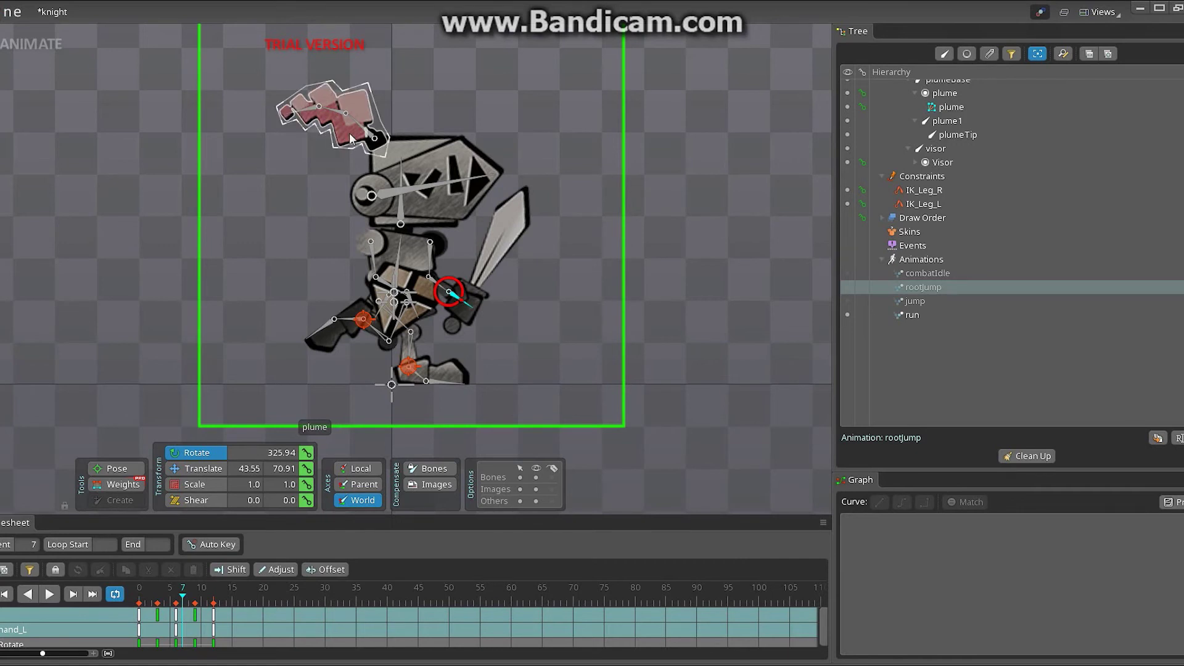
- Scrub the rootjump animation back to frame 2 and drag the plume mesh's top vertex upward
drag(186, 598, 220, 615)
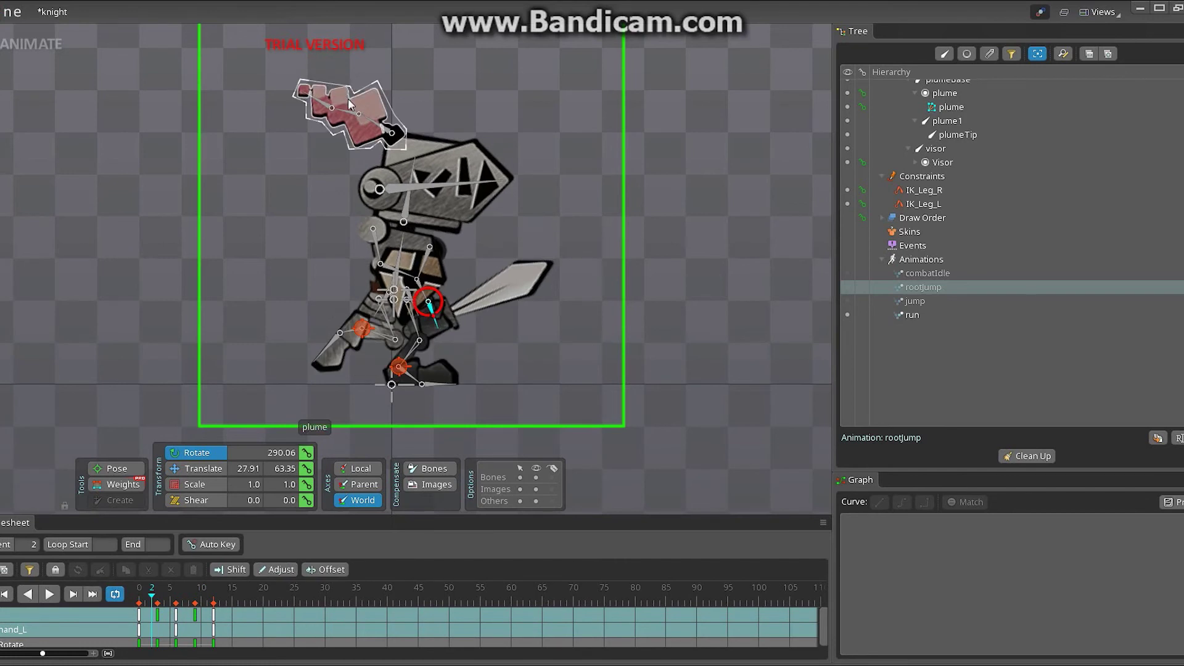
click(386, 93)
drag(378, 81, 384, 60)
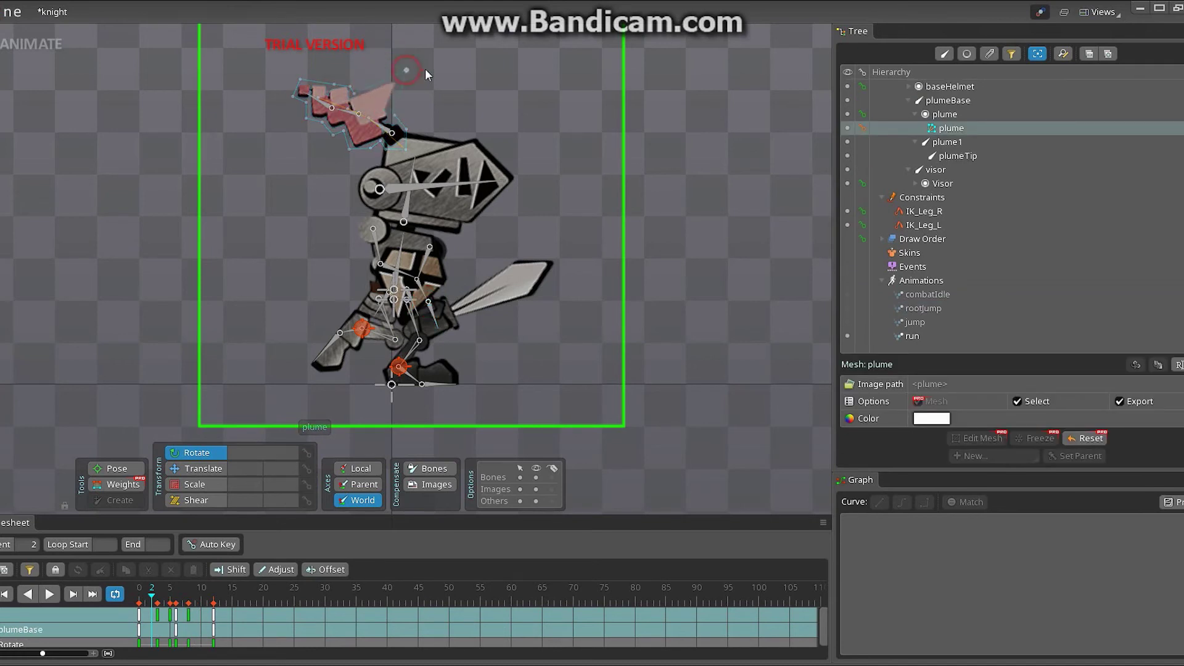
- Select the plume bone and nudge it slightly to translate -29.85, 206.7
click(378, 67)
click(353, 110)
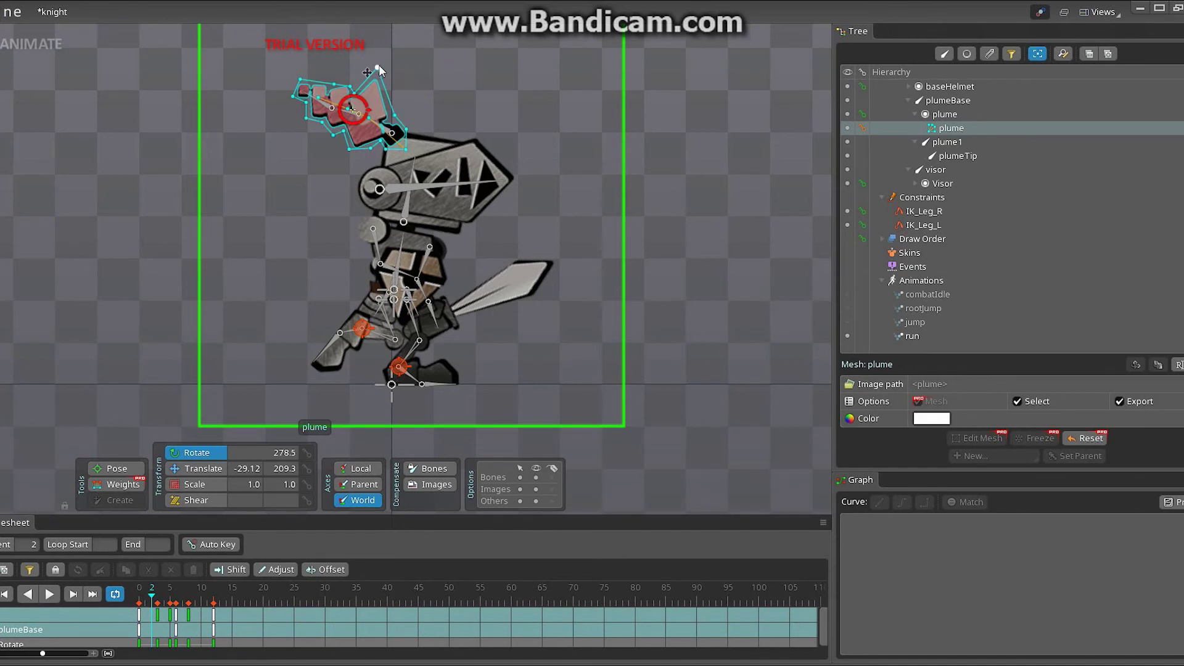
drag(378, 70, 381, 71)
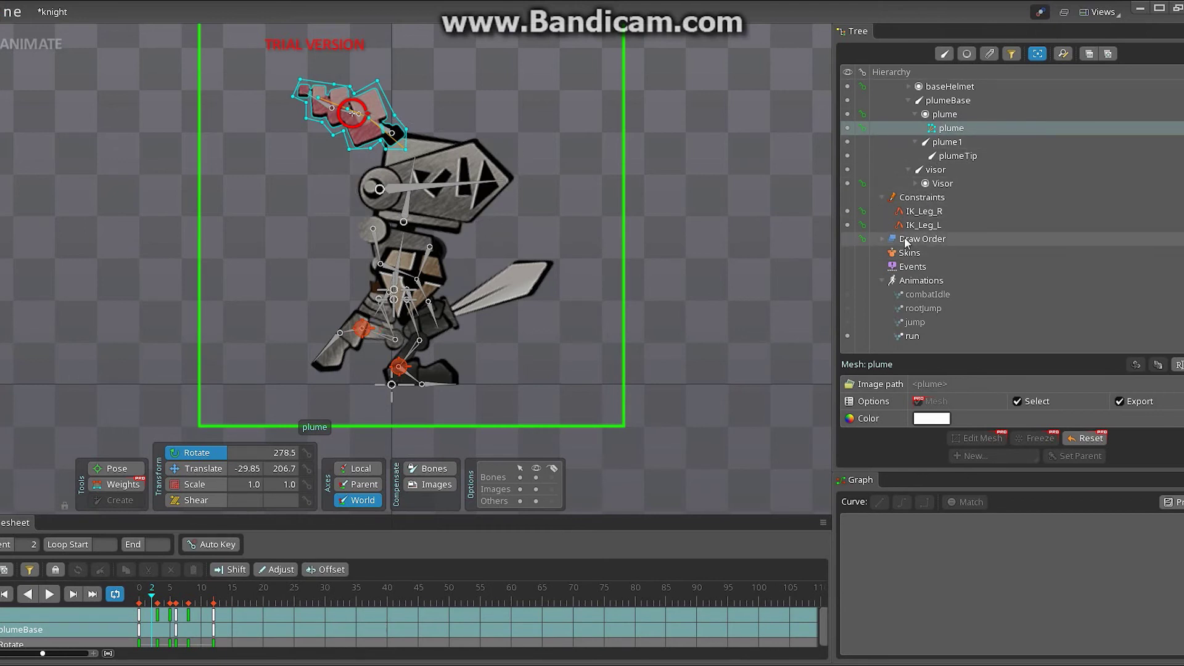
click(884, 239)
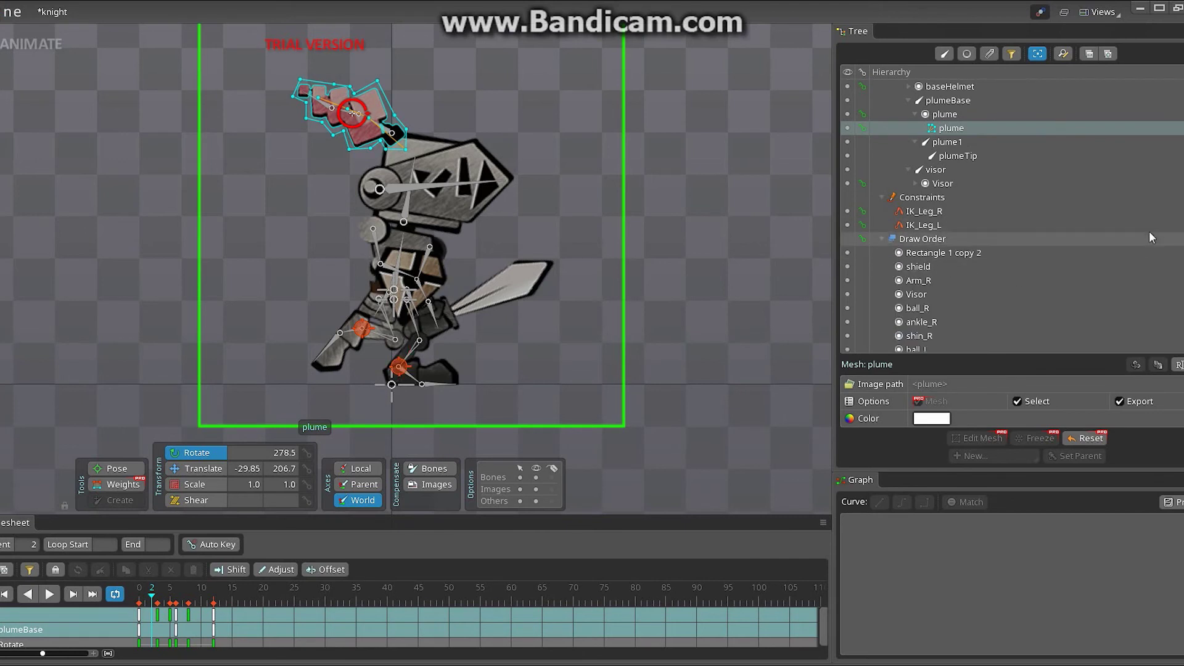
scroll(944, 197, down, 2)
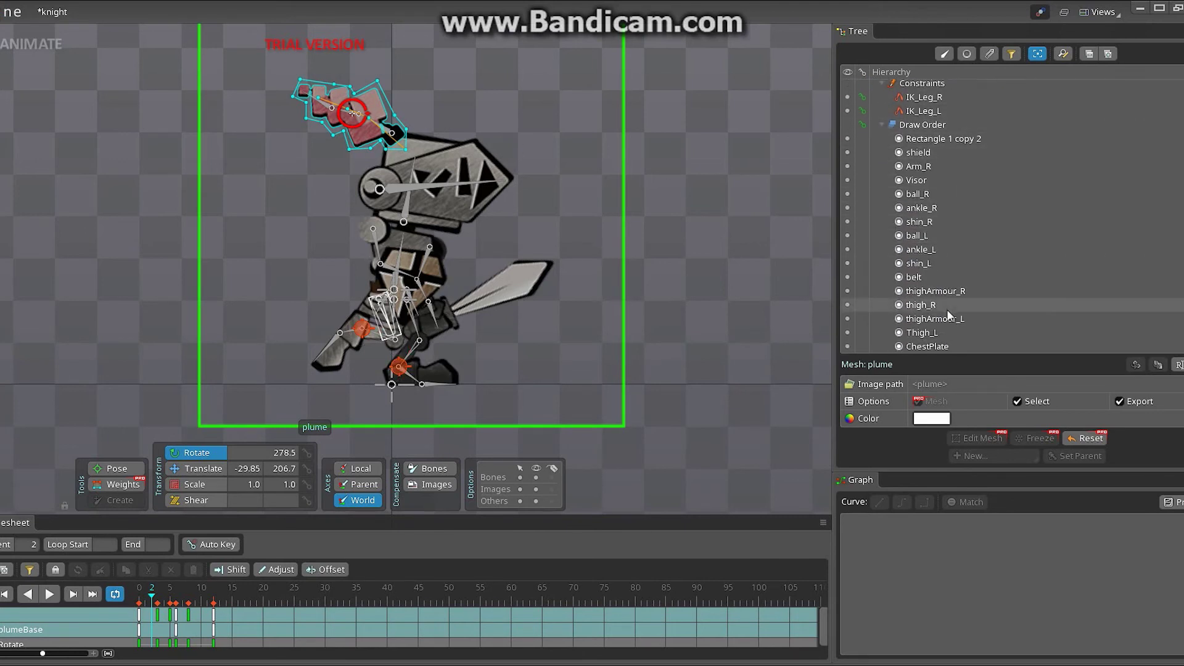
scroll(895, 135, down, 1)
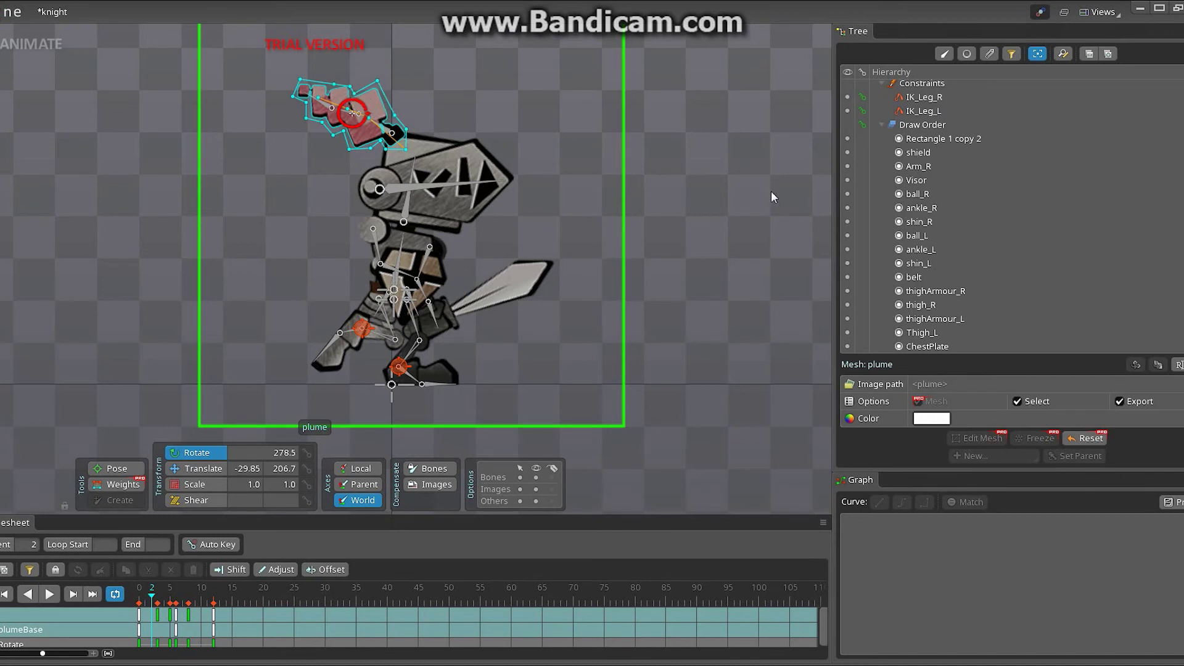
- Expand the shield slot in the Tree to show its attachment, then select the hand_L bone
scroll(925, 216, up, 5)
scroll(925, 210, up, 1)
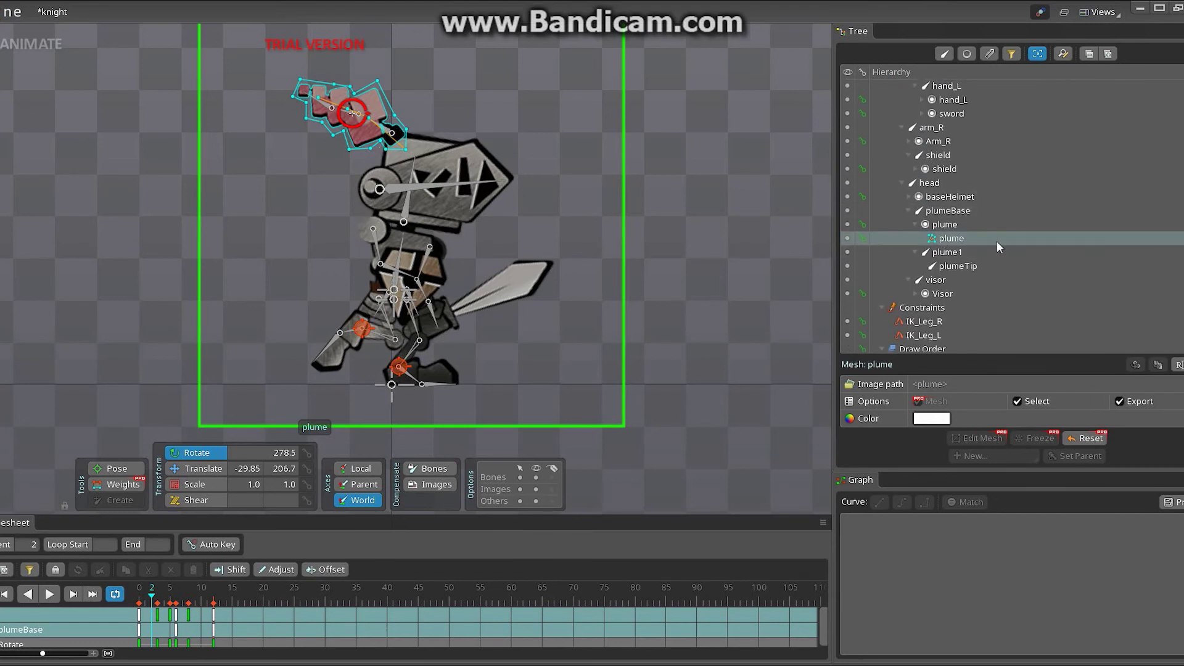
click(917, 169)
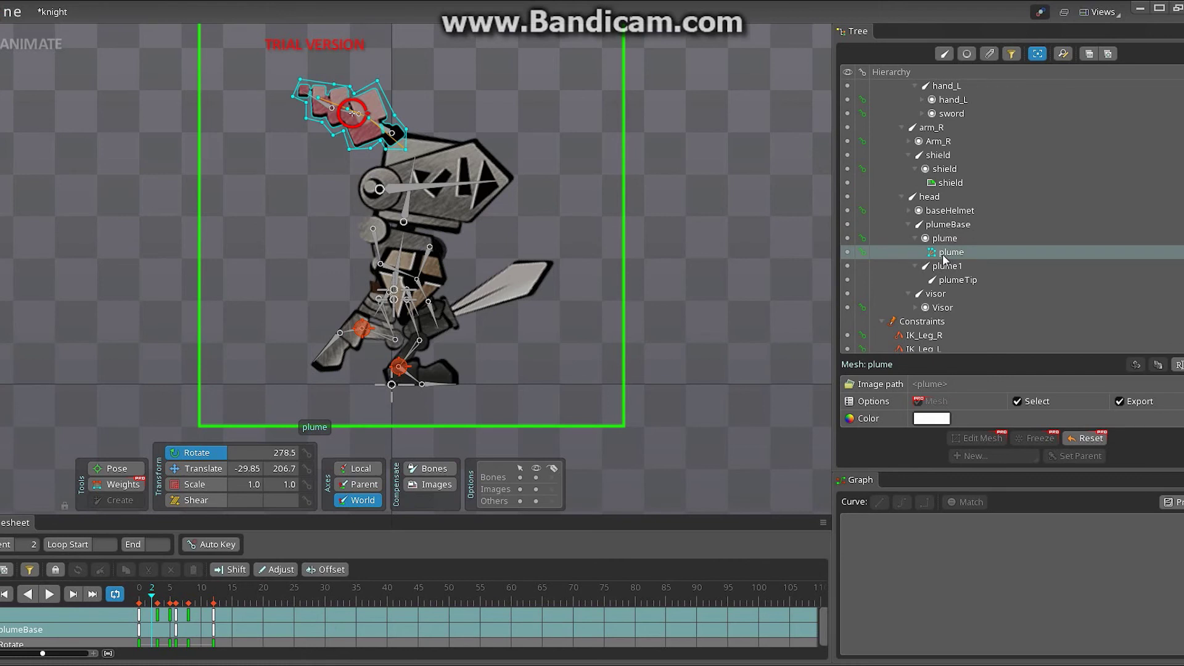
mouse_move(945, 259)
click(948, 89)
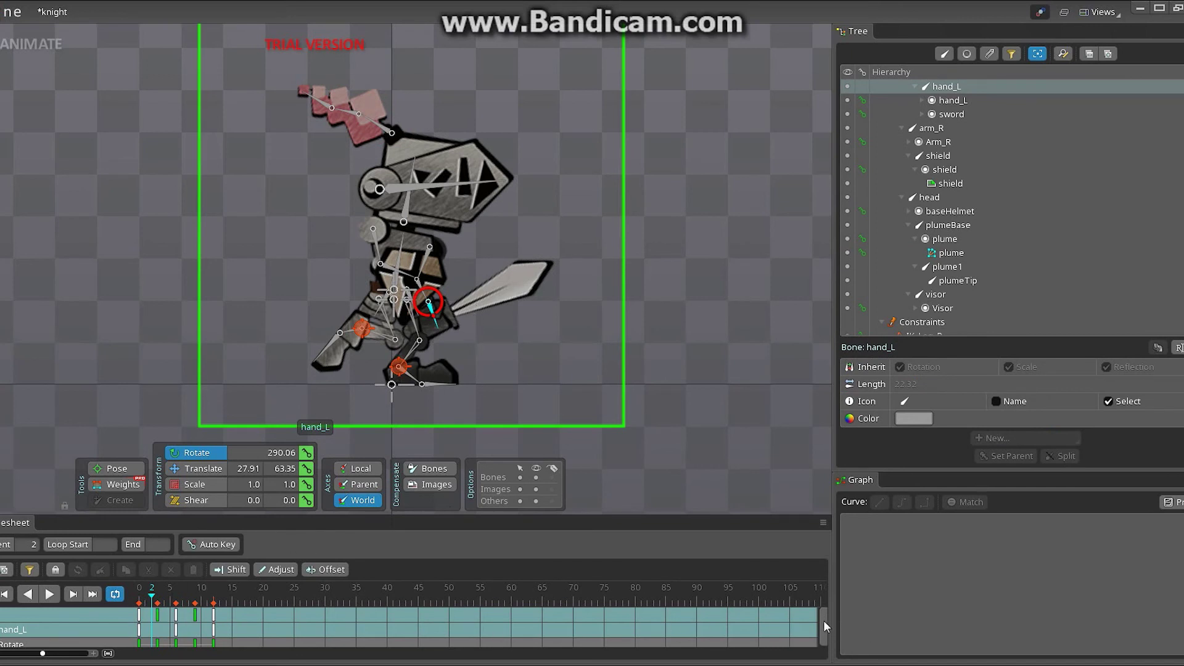
- Select hand_L's frame-0 rotation key, switch to the Translate tool, and select the IK_Leg_L target
click(141, 645)
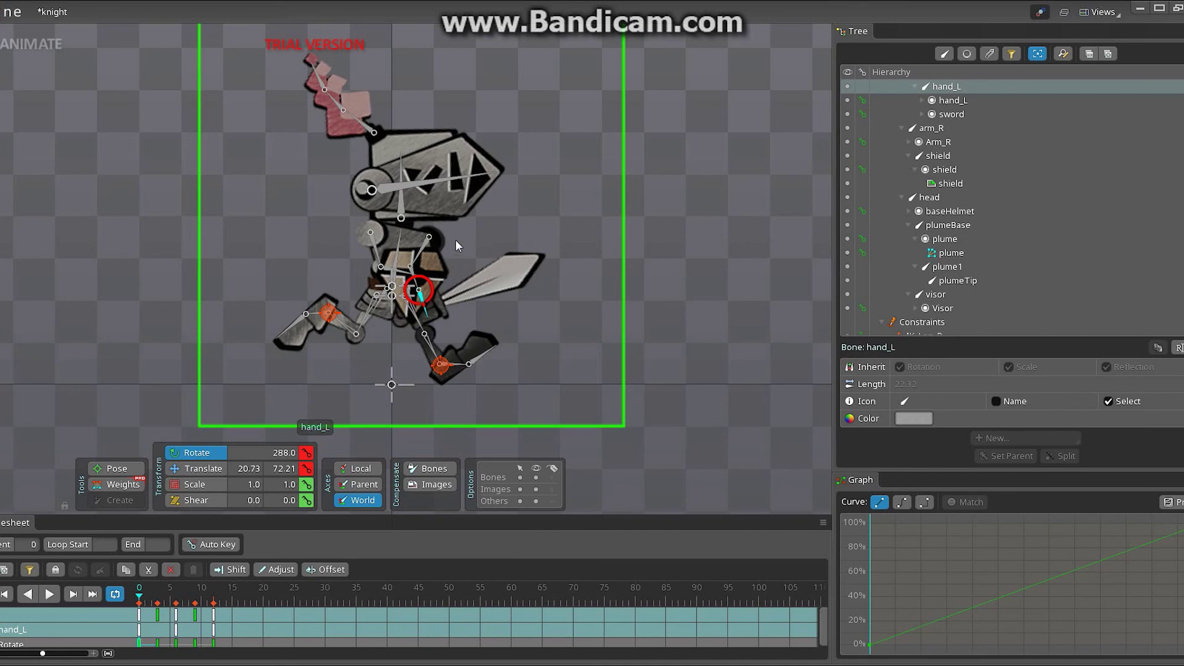
click(219, 470)
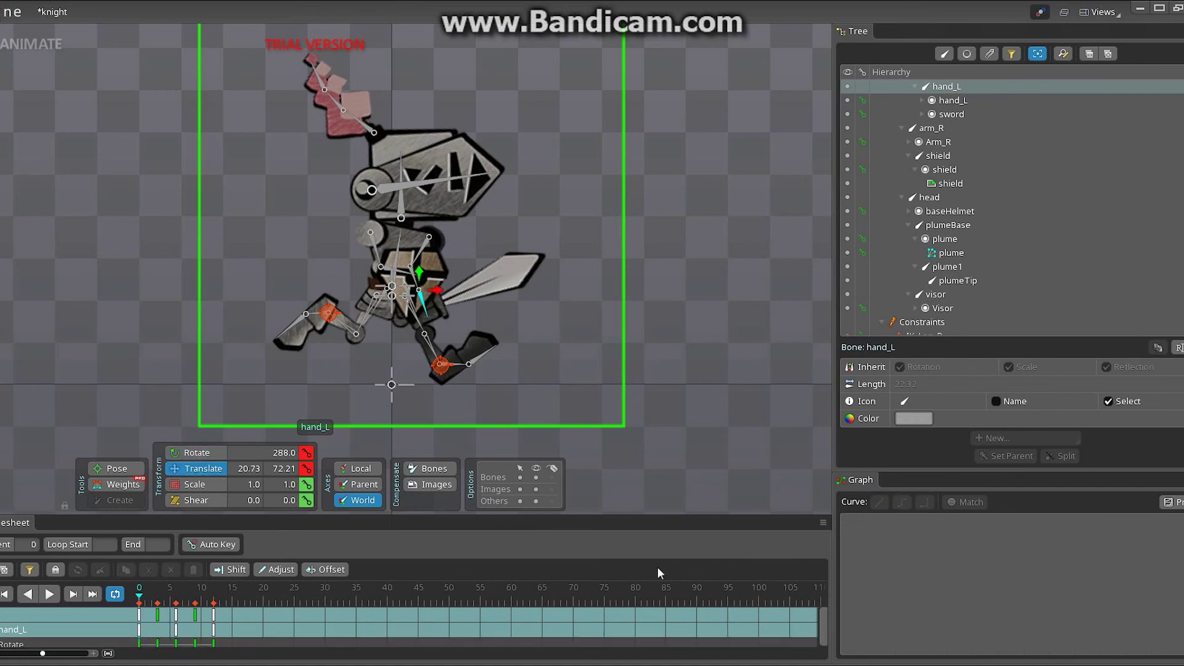
click(446, 366)
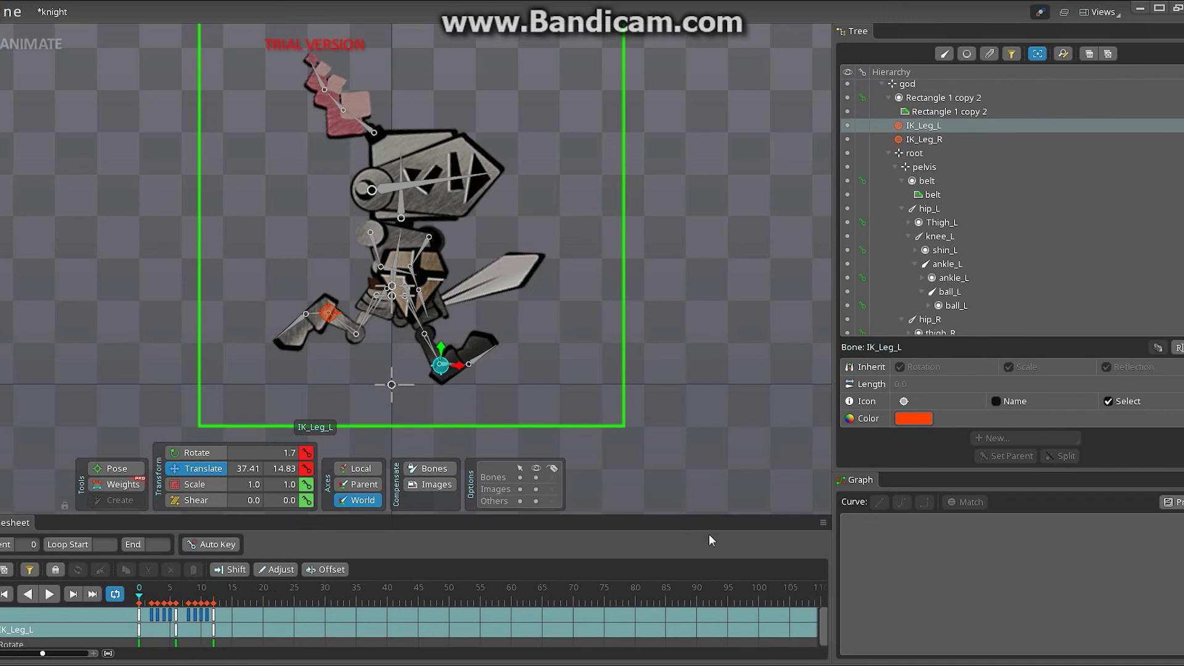
- Select IK_Leg_L's frame-0 key in the dopesheet to show its linear curve in the Graph
click(139, 630)
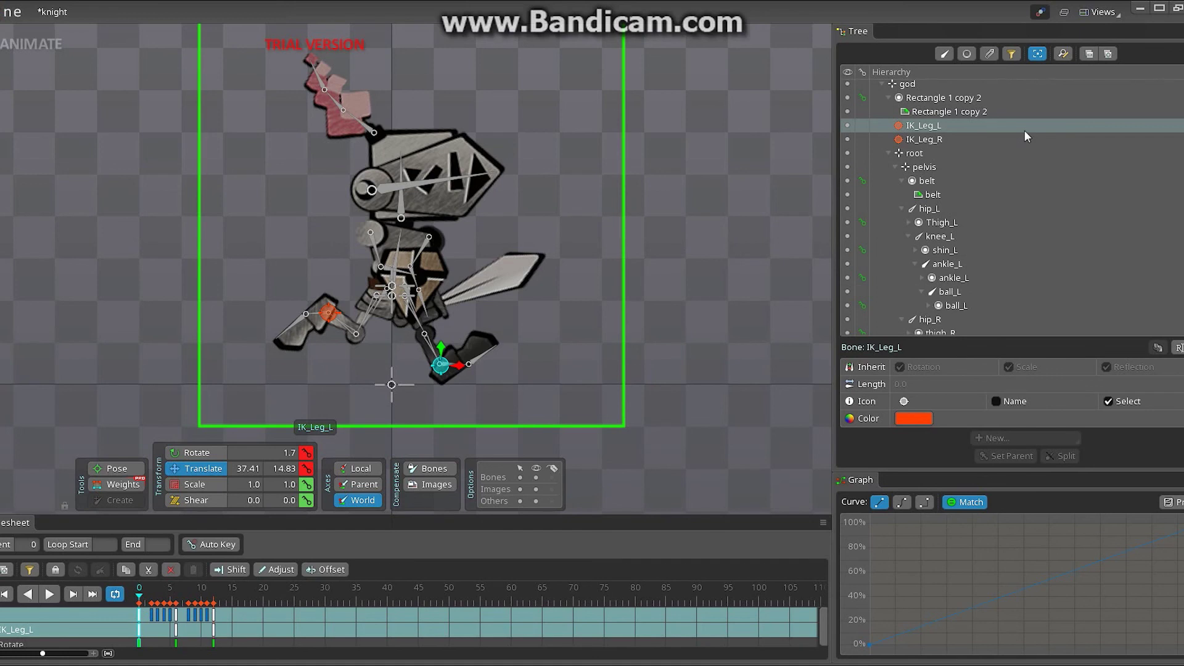
- Open the Views dropdown at the top right listing the available panels
click(1120, 16)
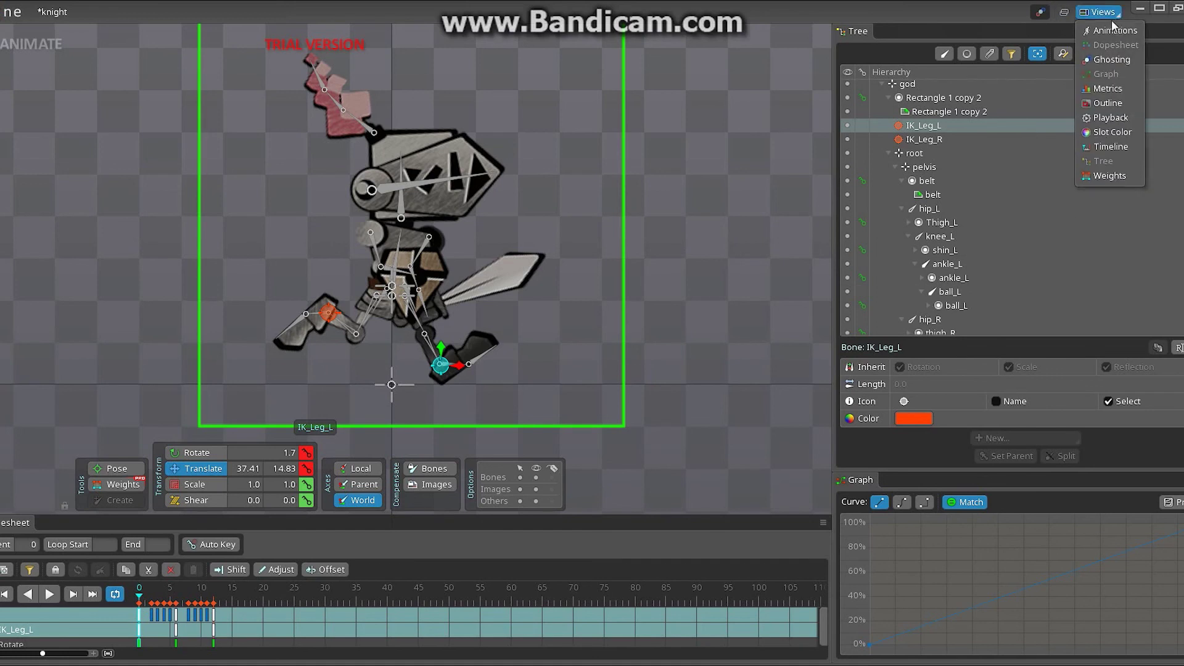